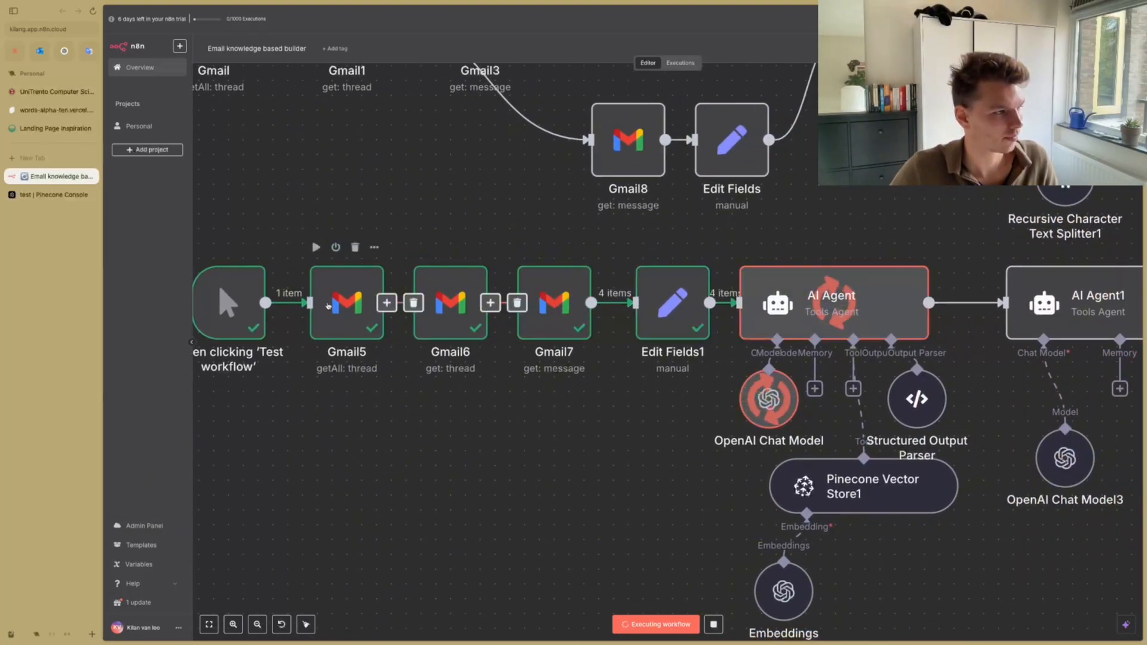
Step: Examine the running AI Agent workflow and the separate email knowledge-base branch above it on the canvas
scroll(613, 237, right, 5)
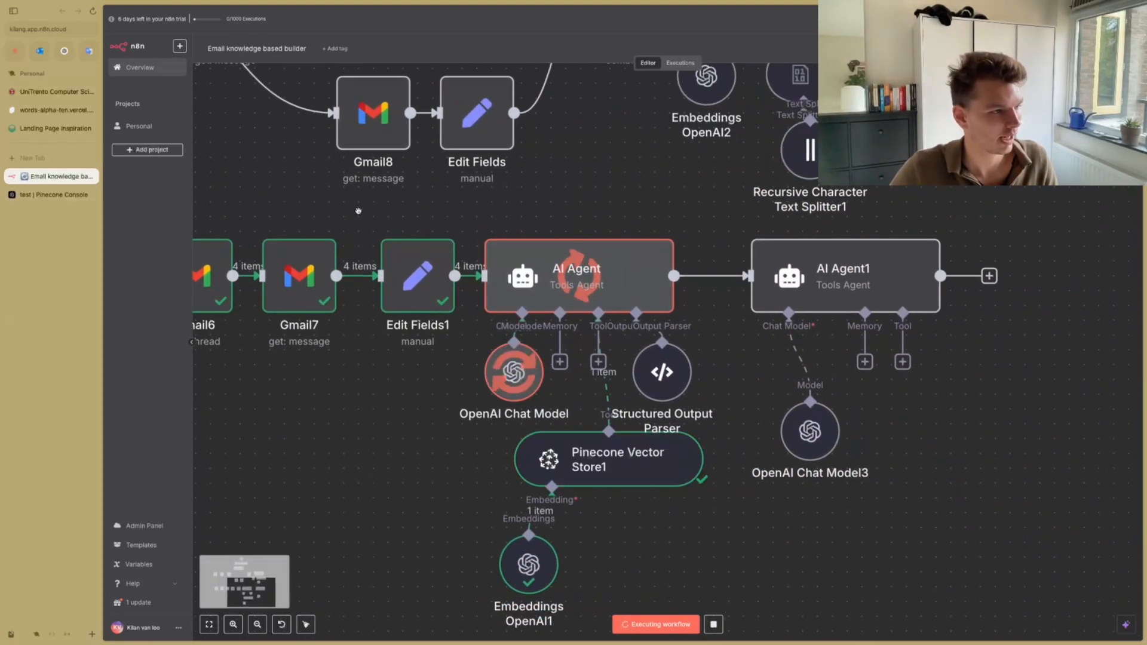
scroll(555, 182, right, 1)
scroll(556, 182, right, 2)
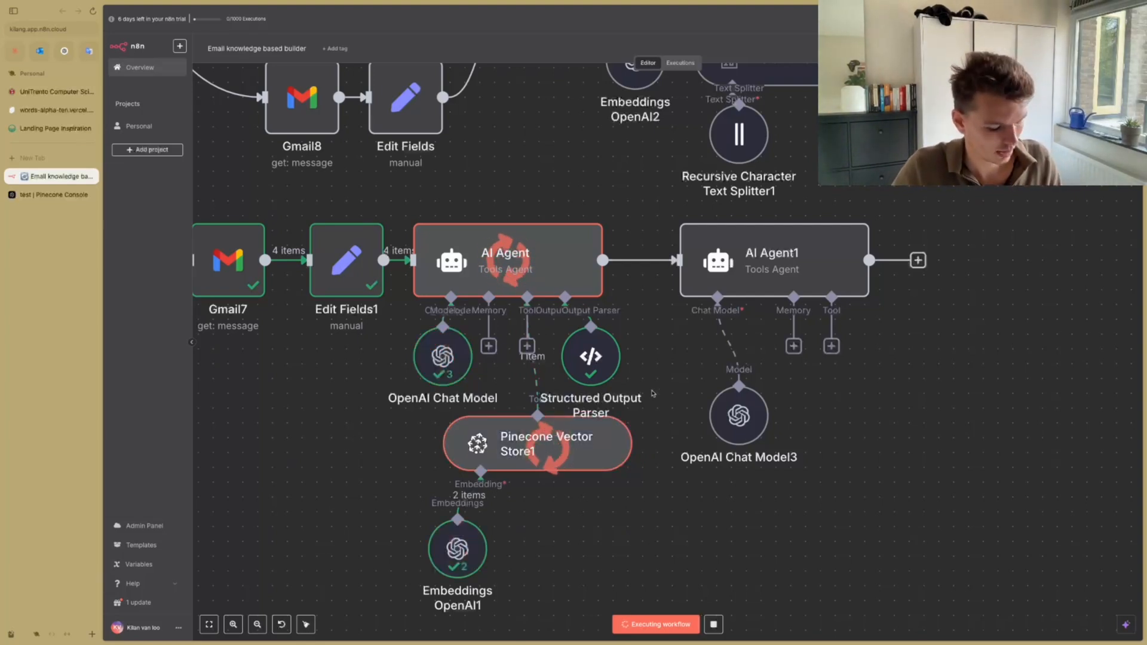
drag(576, 163, 461, 407)
scroll(461, 404, down, 5)
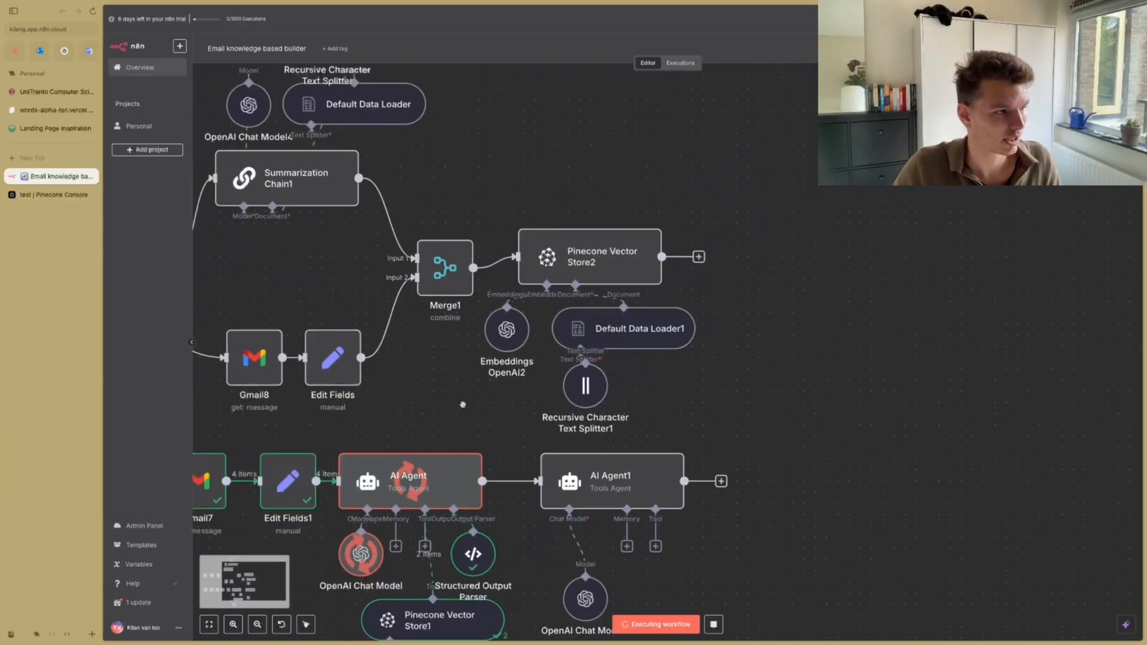
drag(352, 313, 517, 278)
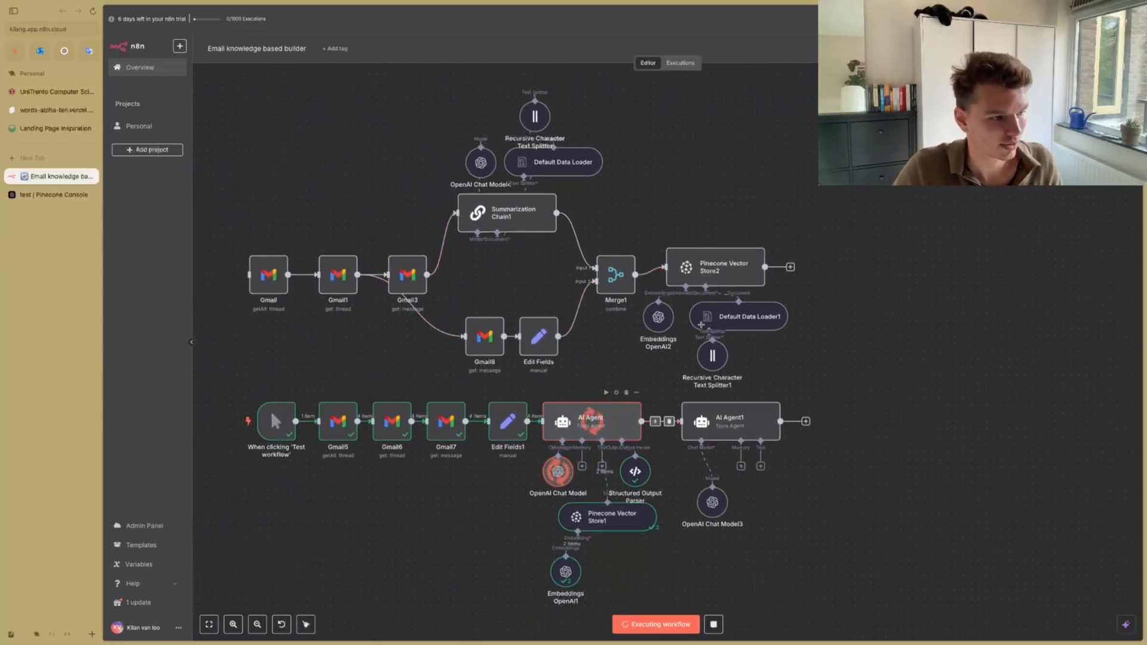
scroll(725, 261, up, 1)
scroll(723, 260, up, 3)
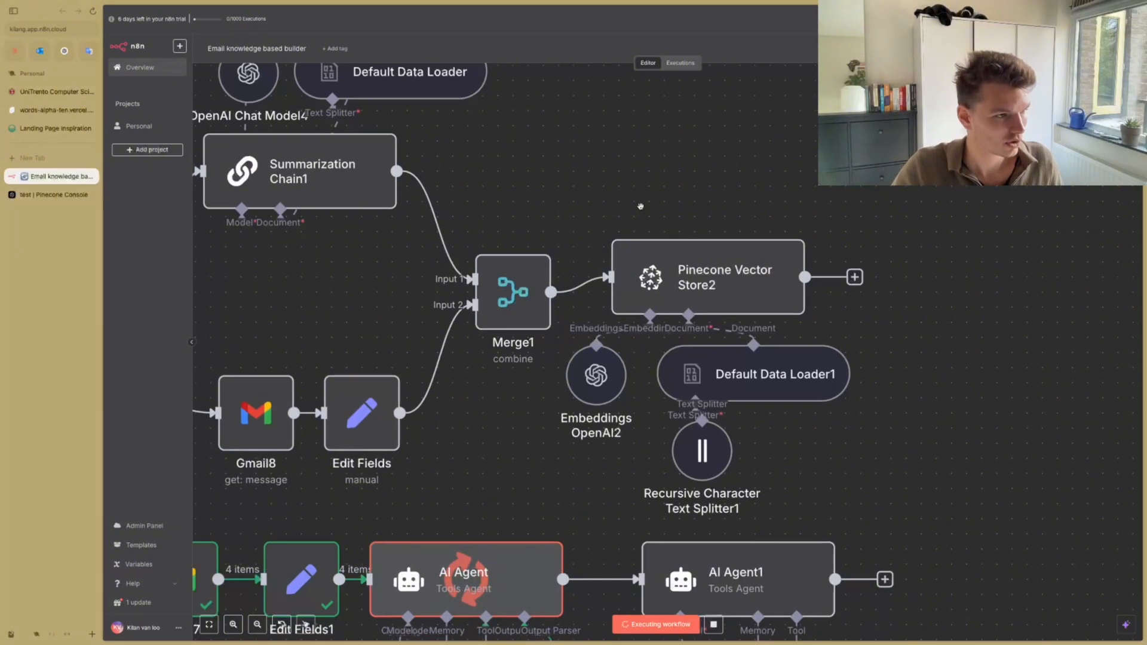
scroll(637, 203, down, 3)
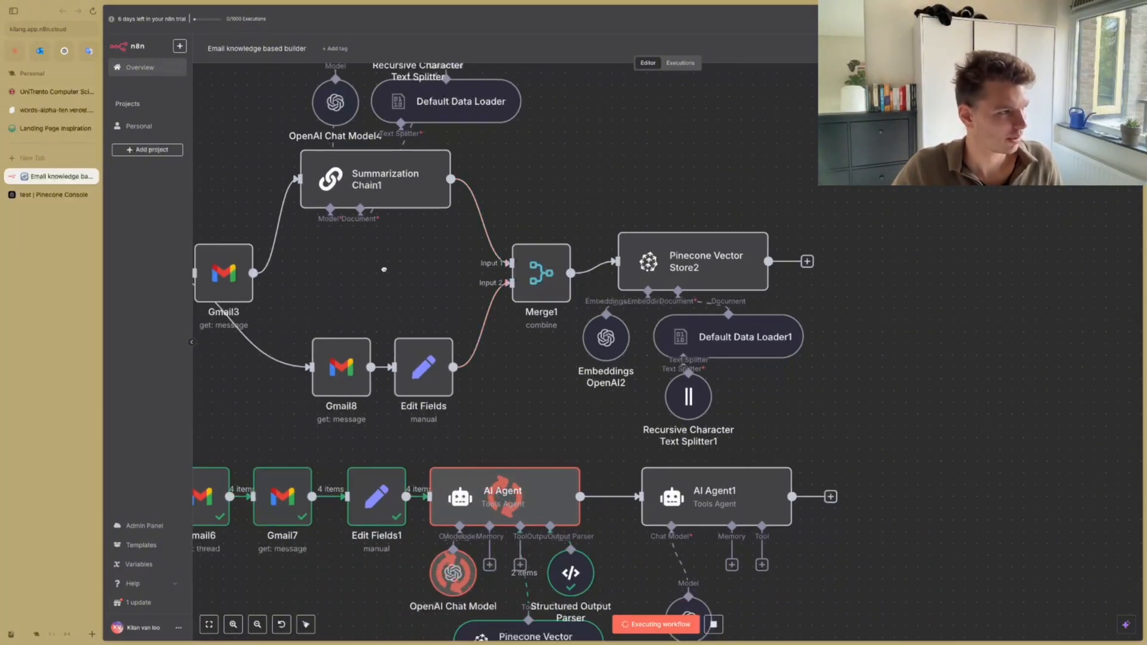
drag(385, 270, 592, 237)
scroll(589, 234, down, 2)
drag(443, 130, 430, 253)
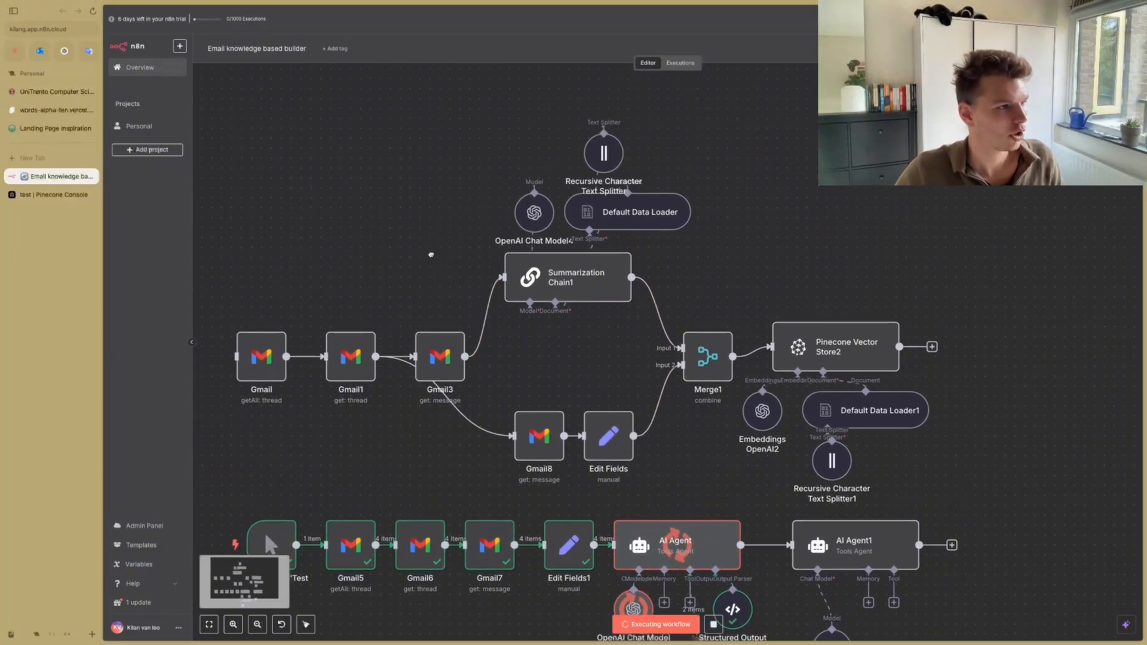
scroll(487, 250, down, 2)
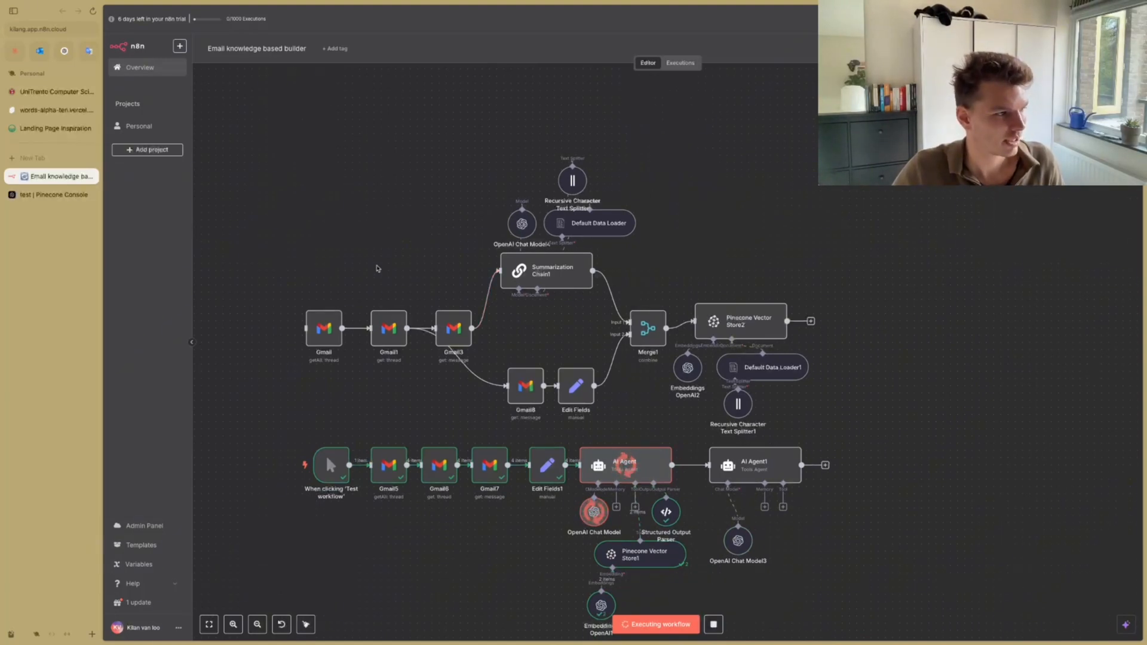
Step: Open the first Gmail node of the knowledge-base branch, review its thread search filter, and return to the canvas
scroll(468, 223, up, 5)
scroll(472, 281, up, 2)
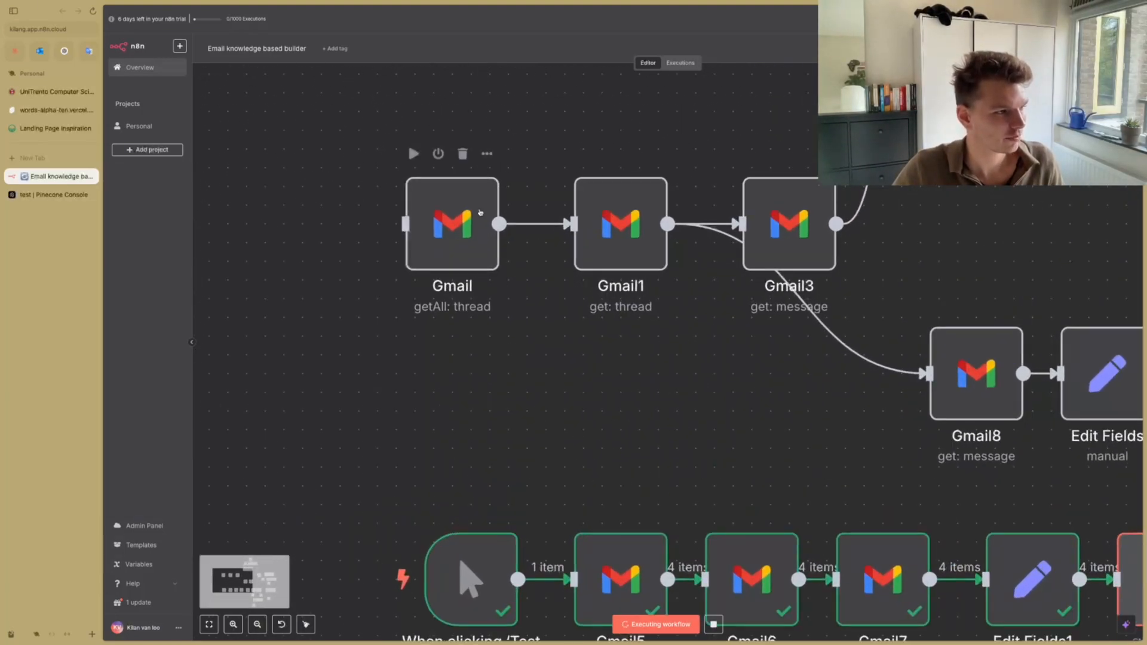
double_click(453, 227)
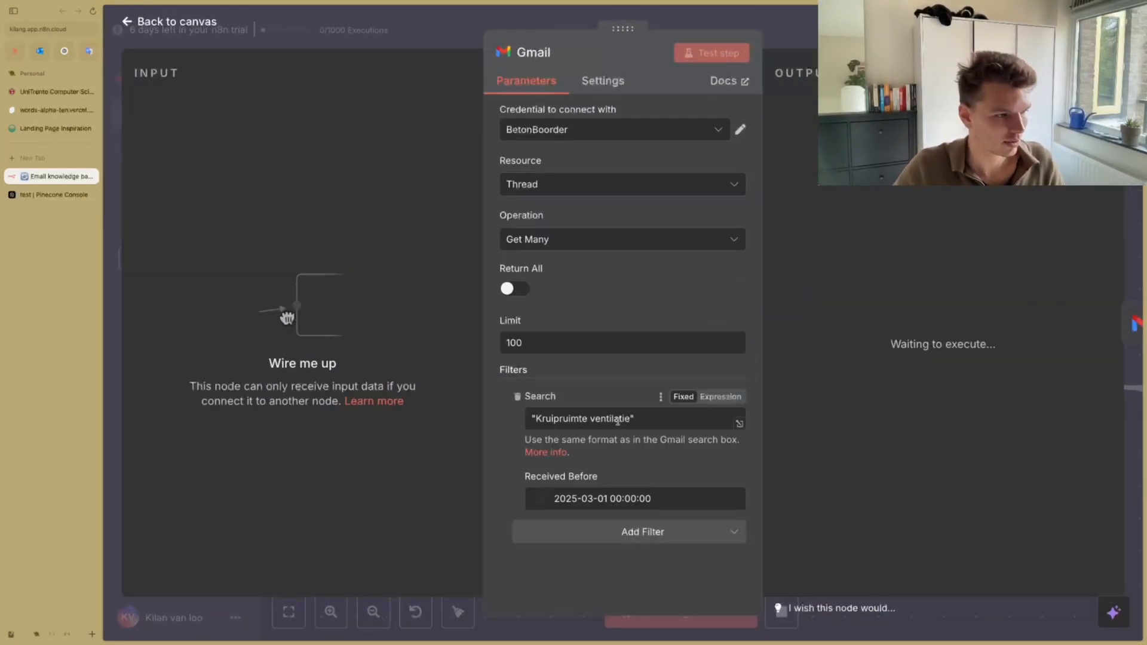
drag(646, 416, 516, 424)
click(642, 419)
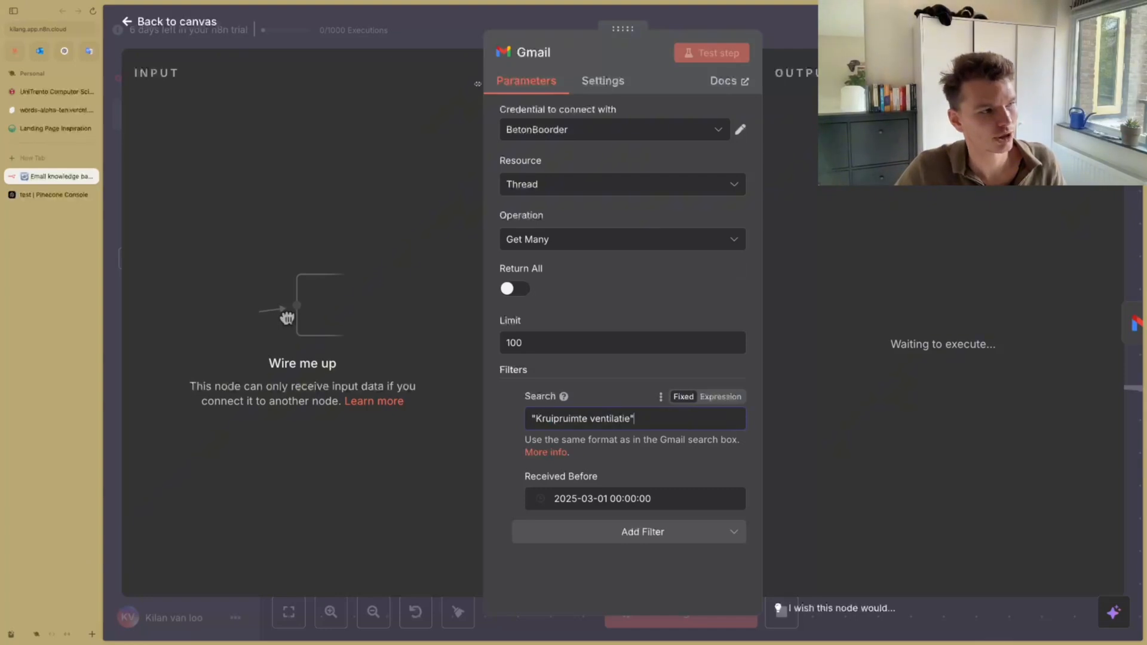
click(443, 44)
mouse_move(635, 294)
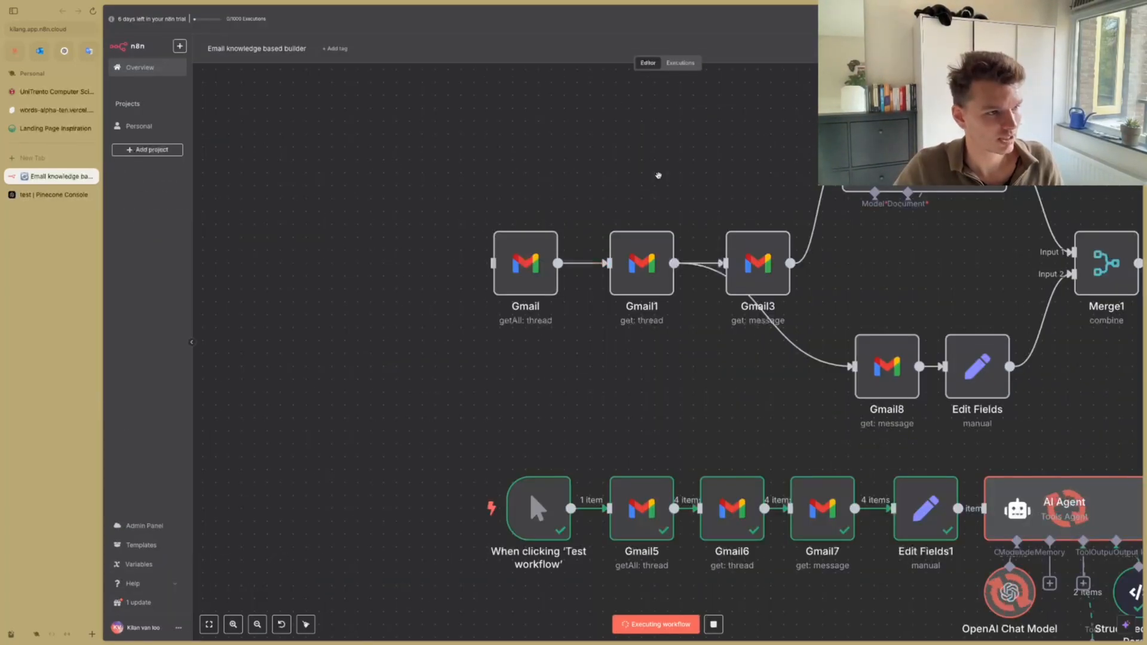
Step: Examine the layout of the knowledge-base branch, from the Gmail thread and message nodes to the Pinecone vector store
scroll(658, 177, right, 2)
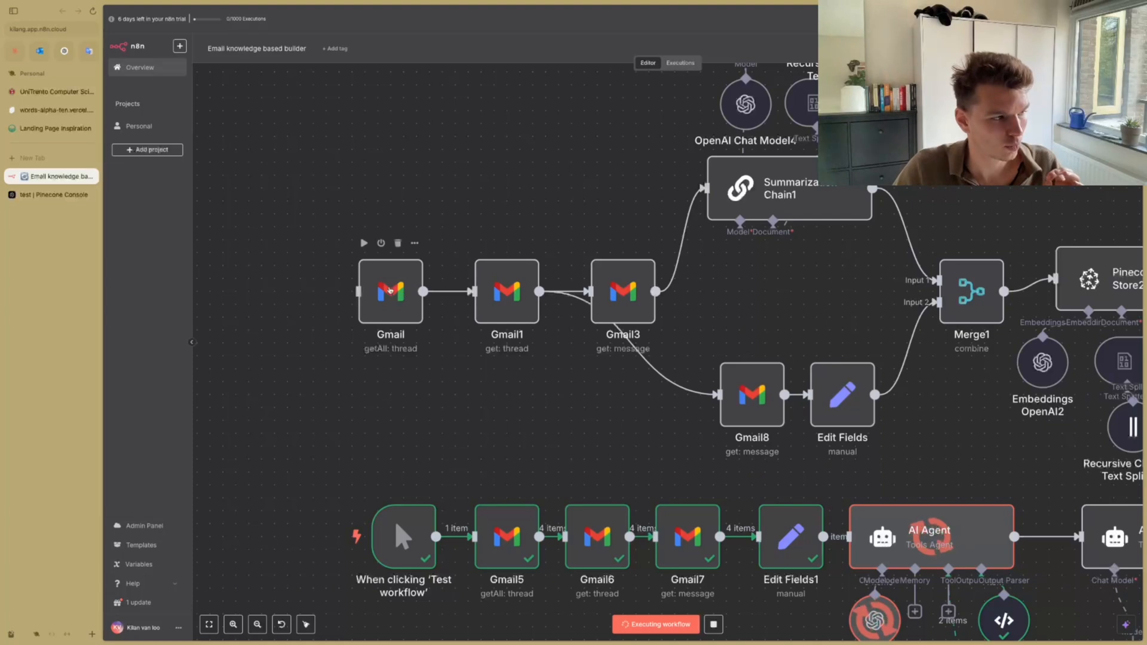
mouse_move(642, 295)
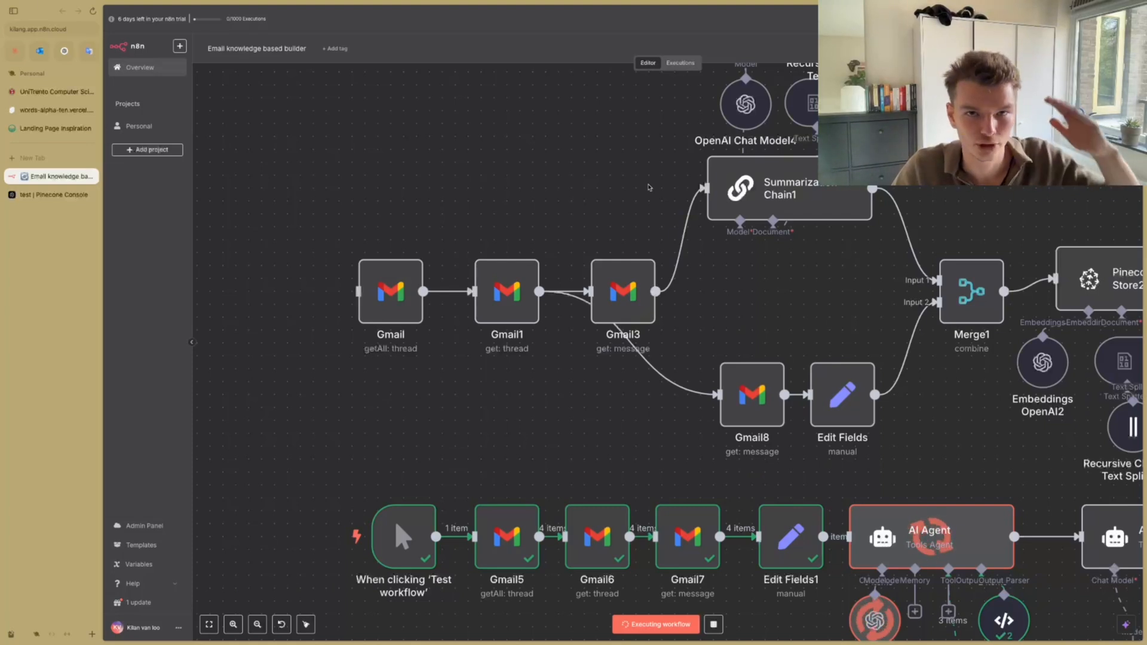
mouse_move(629, 275)
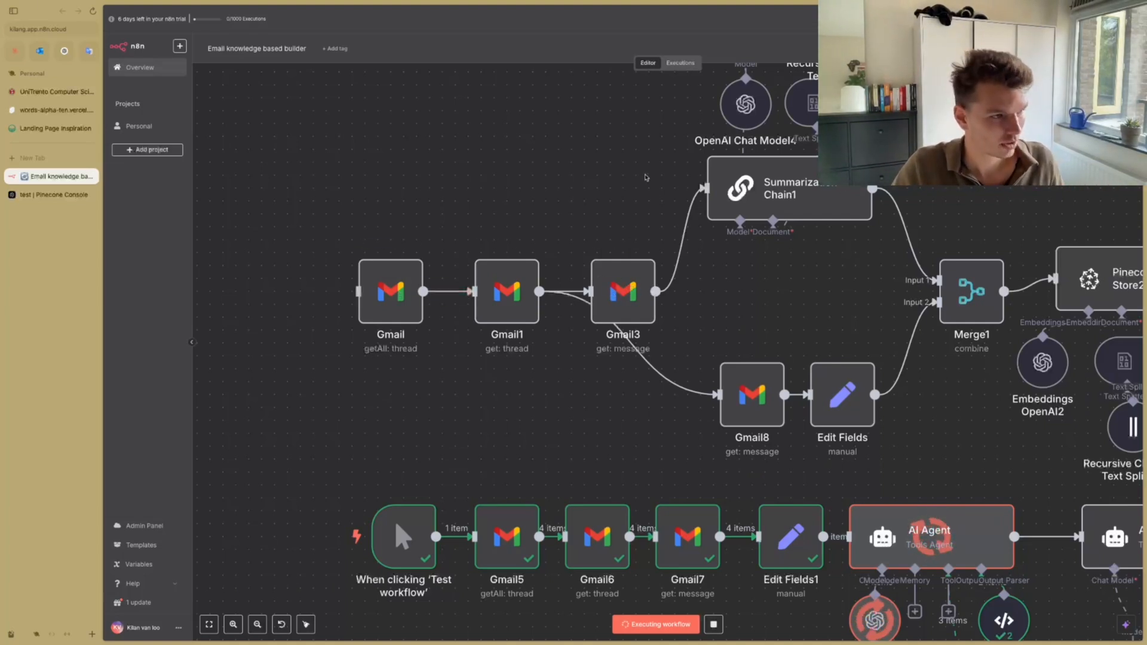
scroll(526, 257, up, 2)
scroll(526, 257, right, 4)
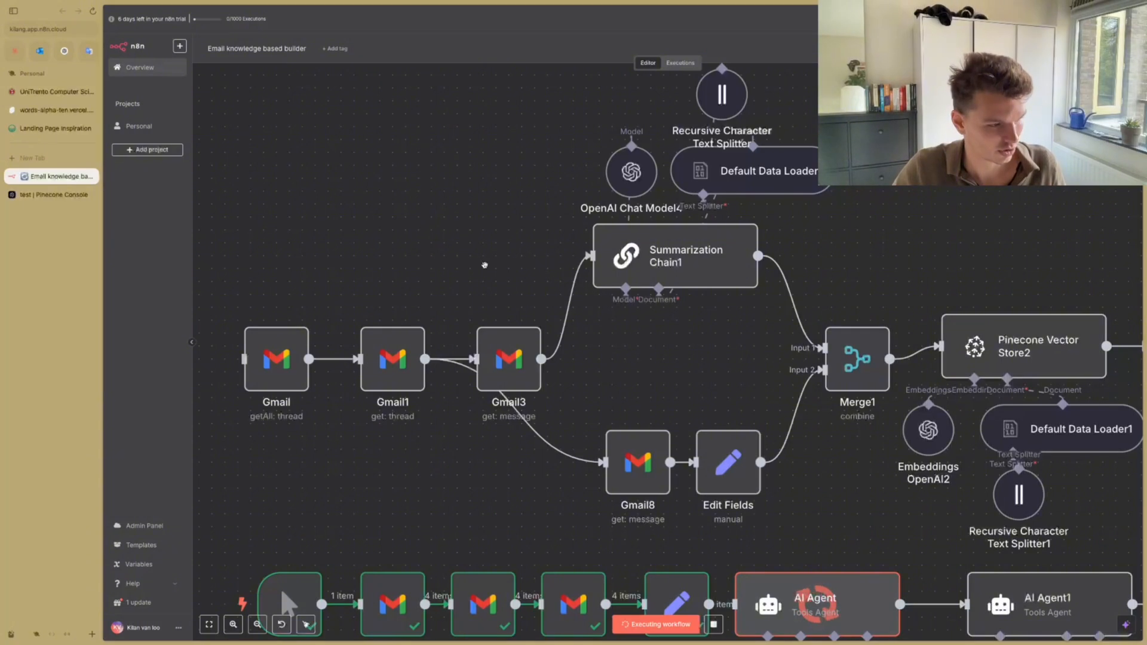
scroll(483, 266, down, 3)
scroll(515, 338, up, 2)
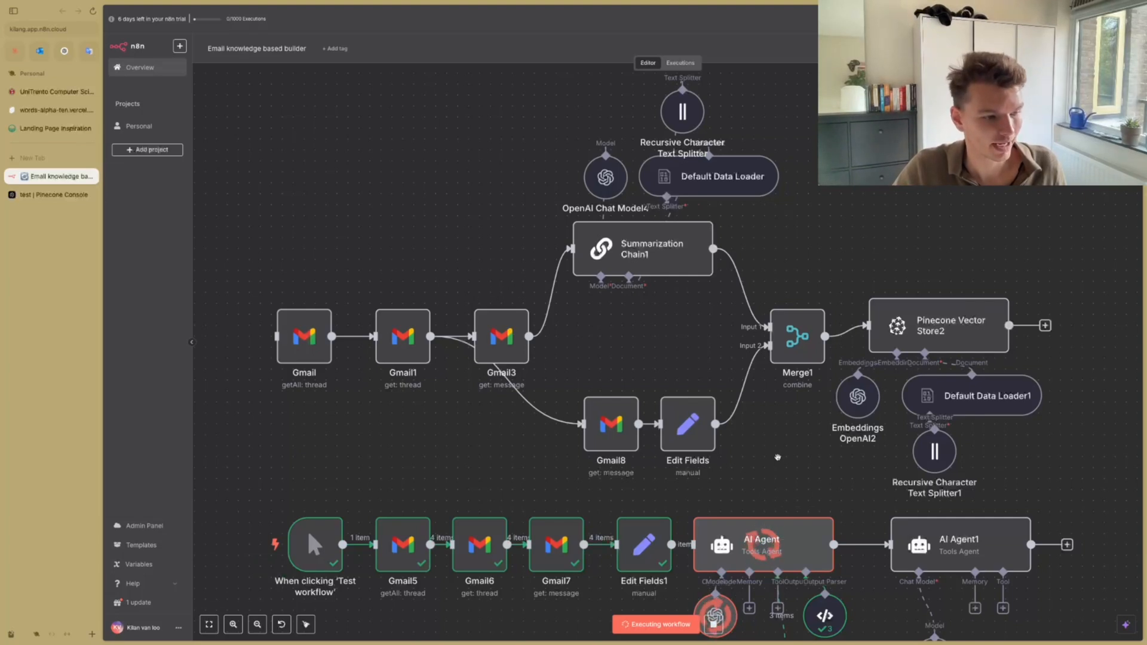
scroll(792, 543, down, 3)
scroll(791, 544, right, 1)
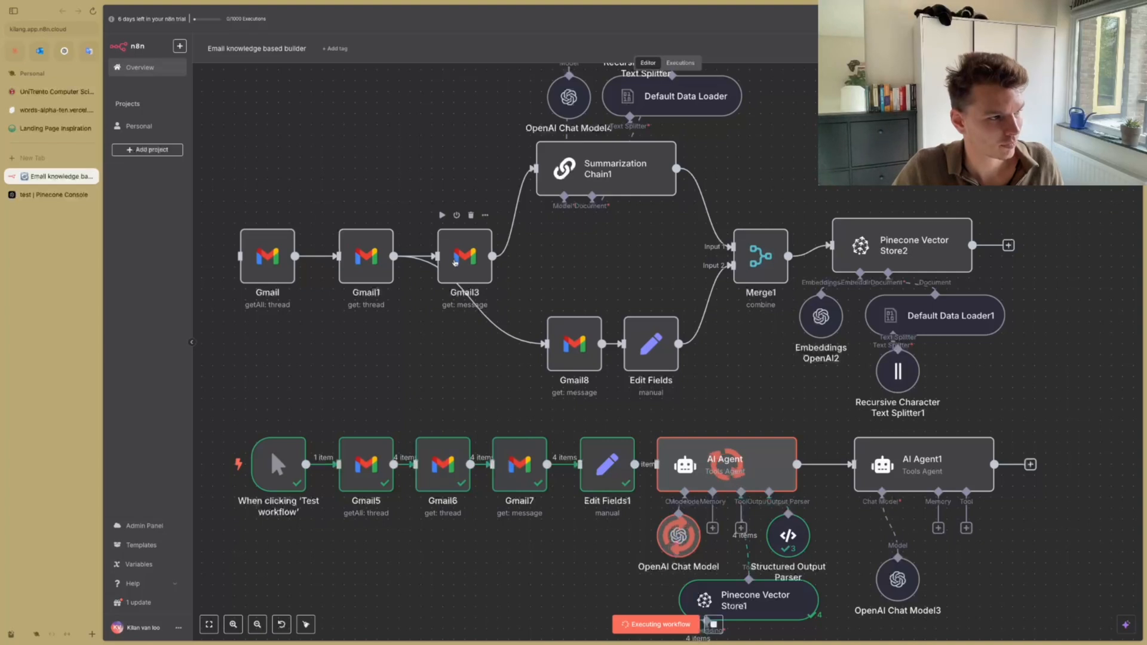
Step: Trace both paths through Summarization Chain1 and through Gmail8 and Edit Fields into Merge1 and Pinecone Vector Store2
scroll(568, 251, up, 2)
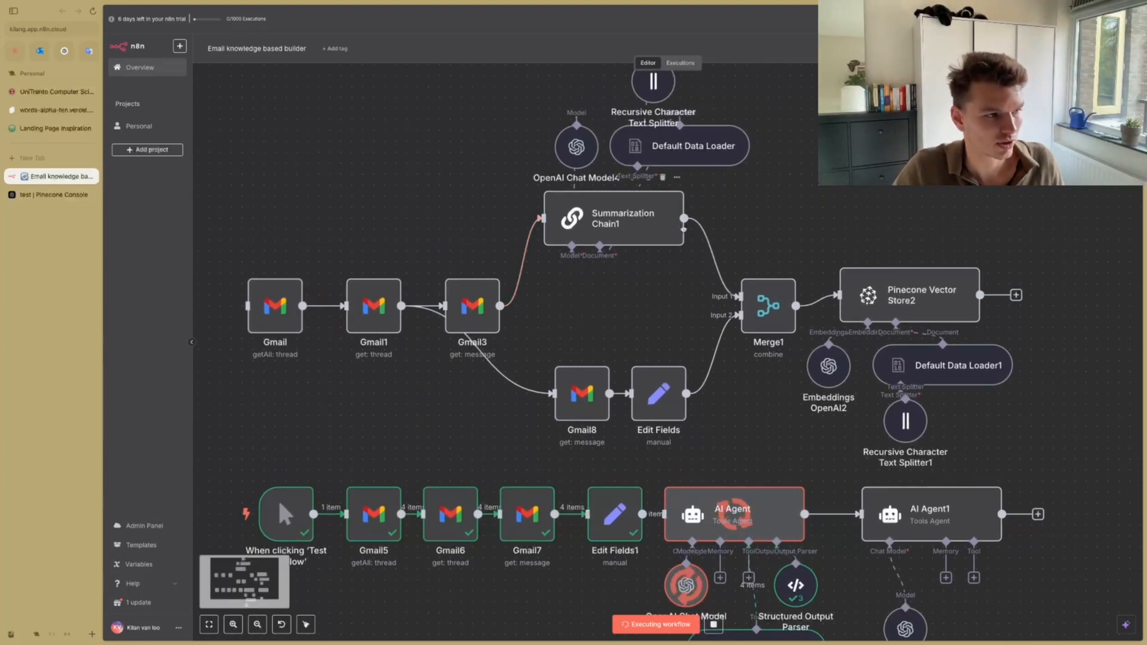
scroll(618, 304, up, 3)
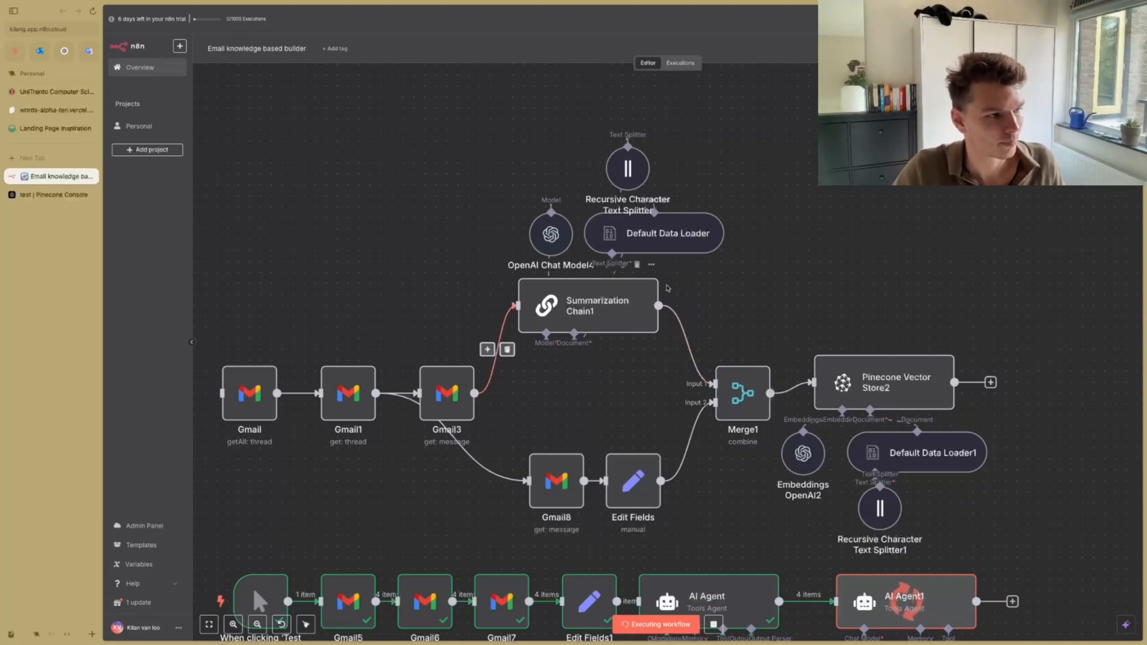
scroll(351, 369, right, 2)
scroll(351, 370, down, 1)
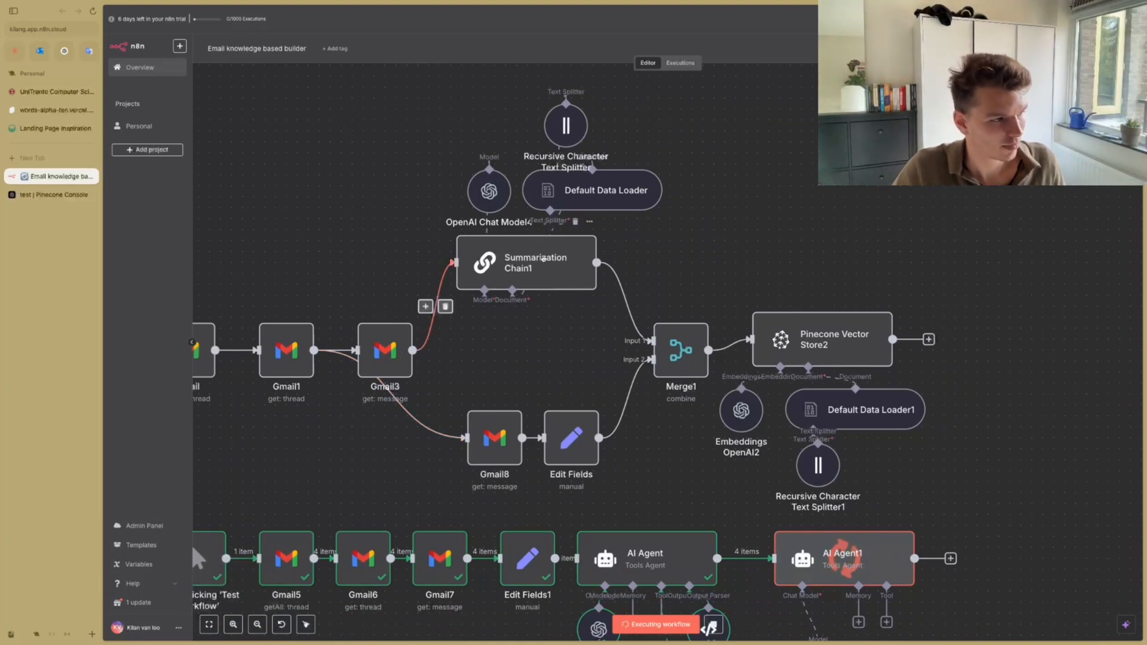
scroll(459, 435, right, 2)
scroll(459, 436, down, 1)
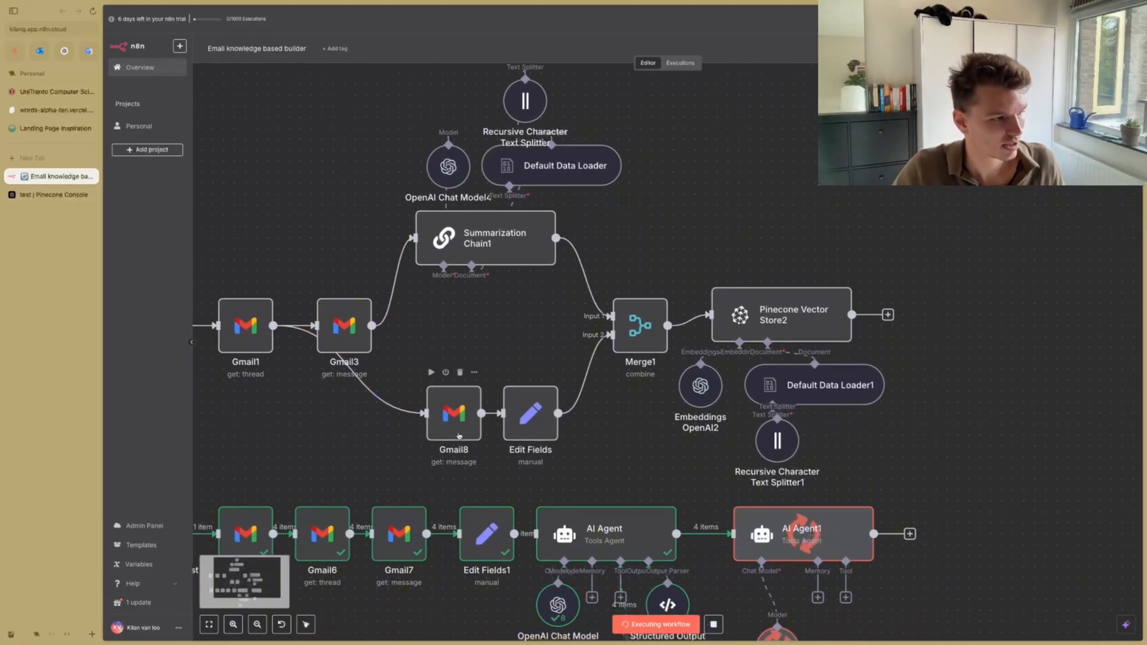
drag(431, 355, 596, 475)
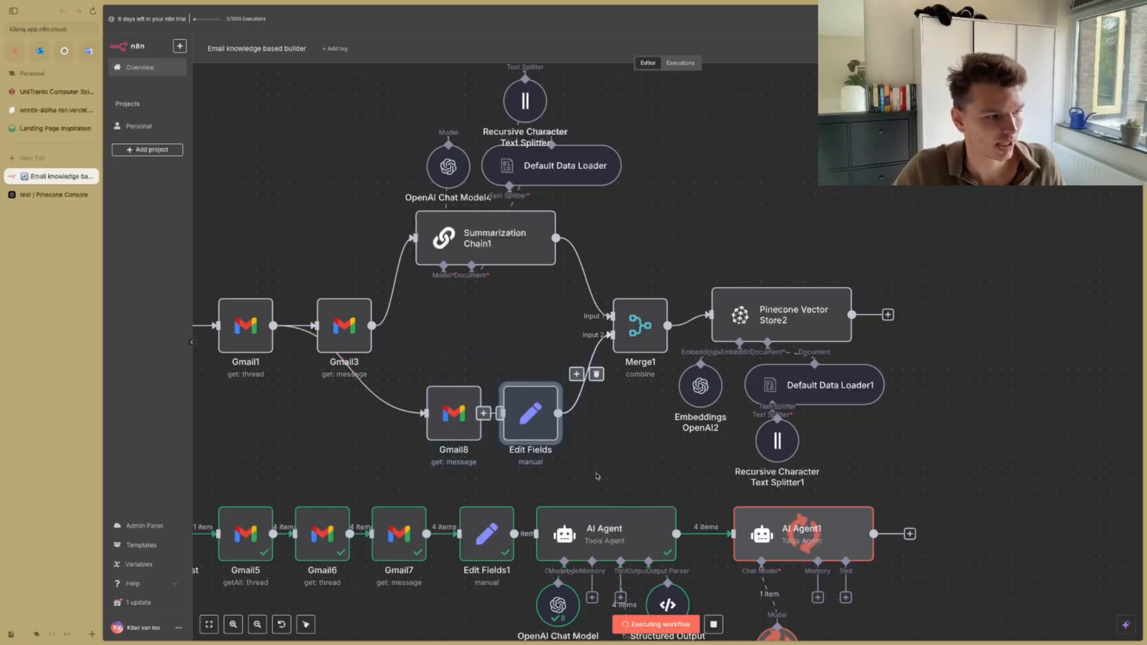
click(597, 476)
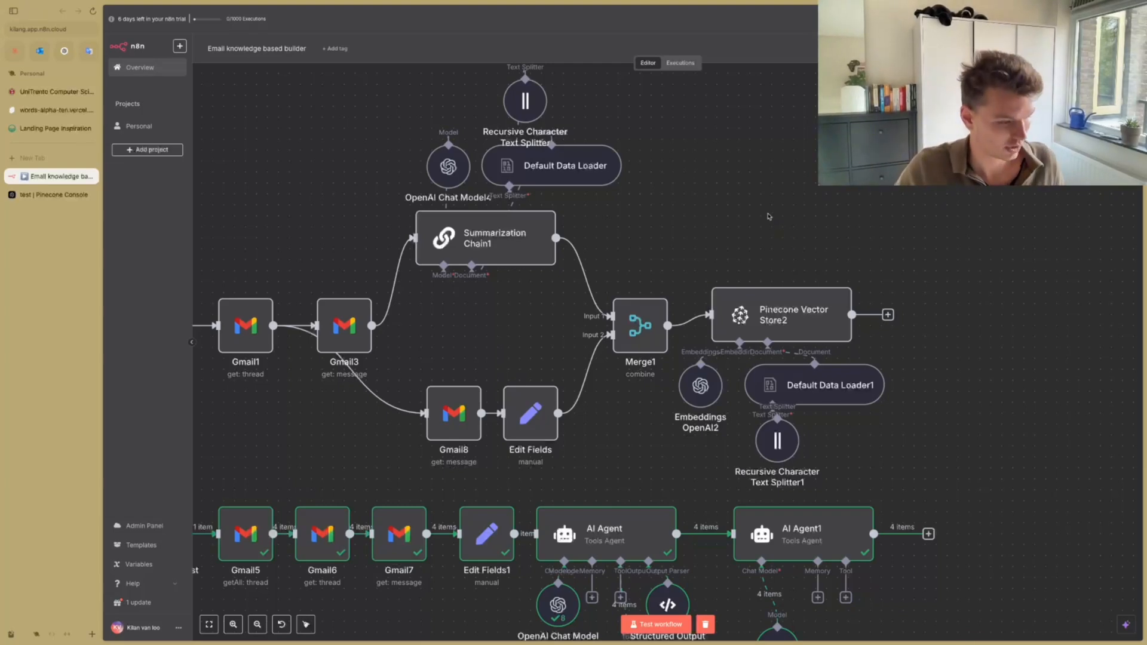
scroll(771, 227, down, 3)
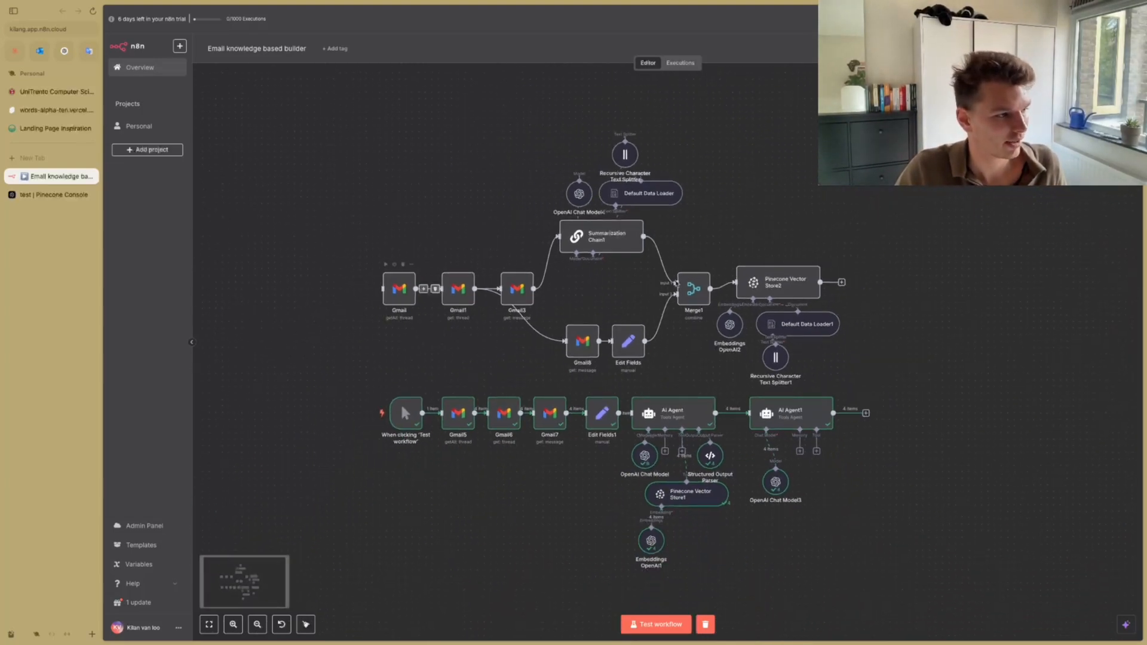
scroll(761, 273, up, 5)
scroll(771, 285, up, 1)
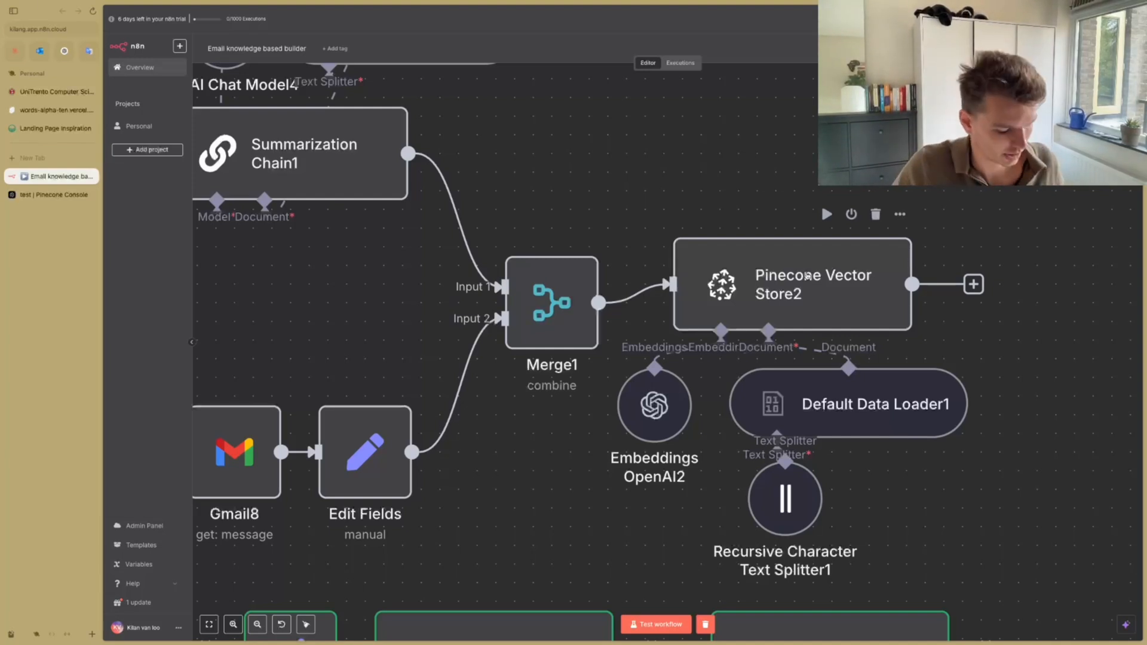
Step: Examine the executed lower workflow from the manual trigger through the Gmail nodes to the two AI agents
scroll(747, 314, down, 10)
drag(435, 392, 422, 304)
scroll(396, 390, up, 4)
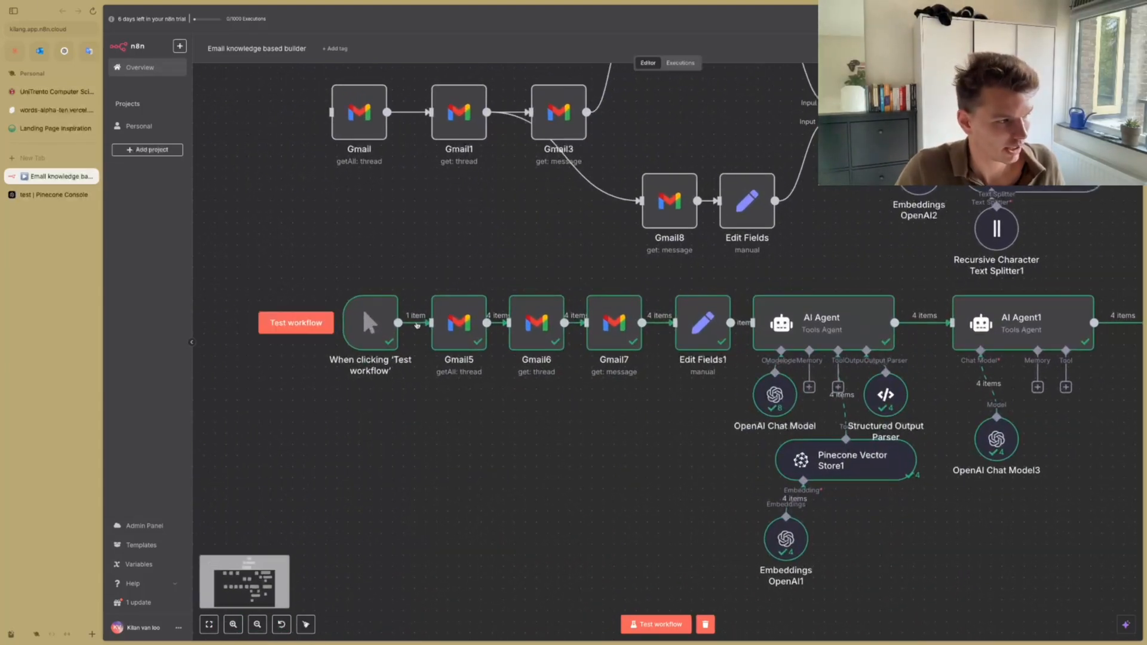
drag(538, 432, 450, 392)
mouse_move(298, 291)
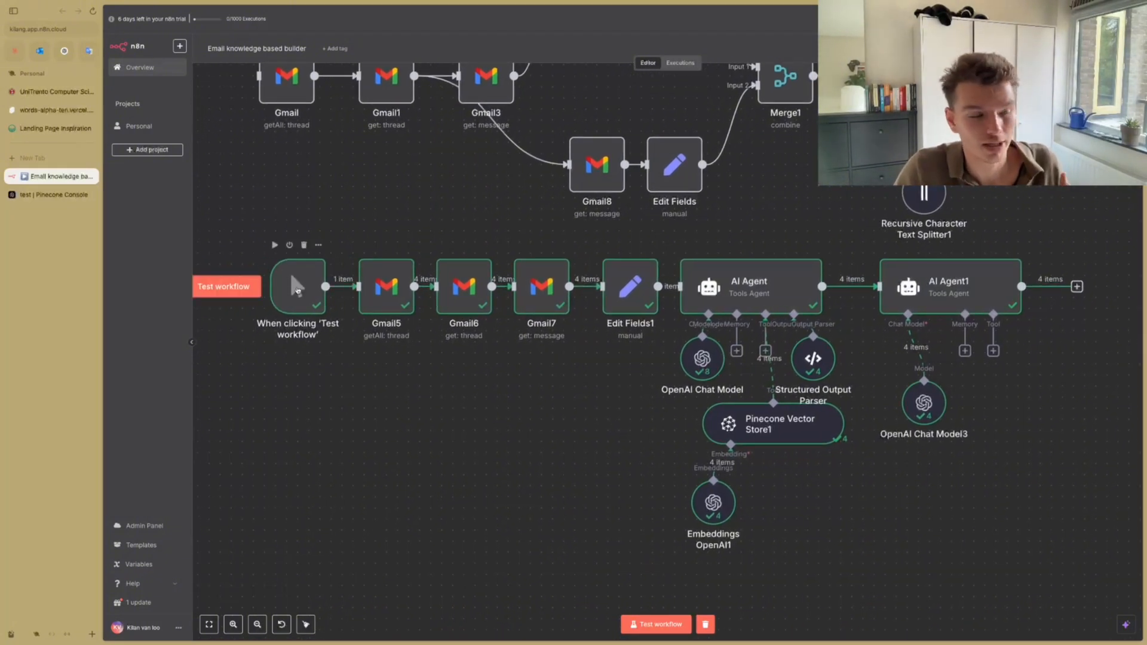
scroll(610, 229, right, 5)
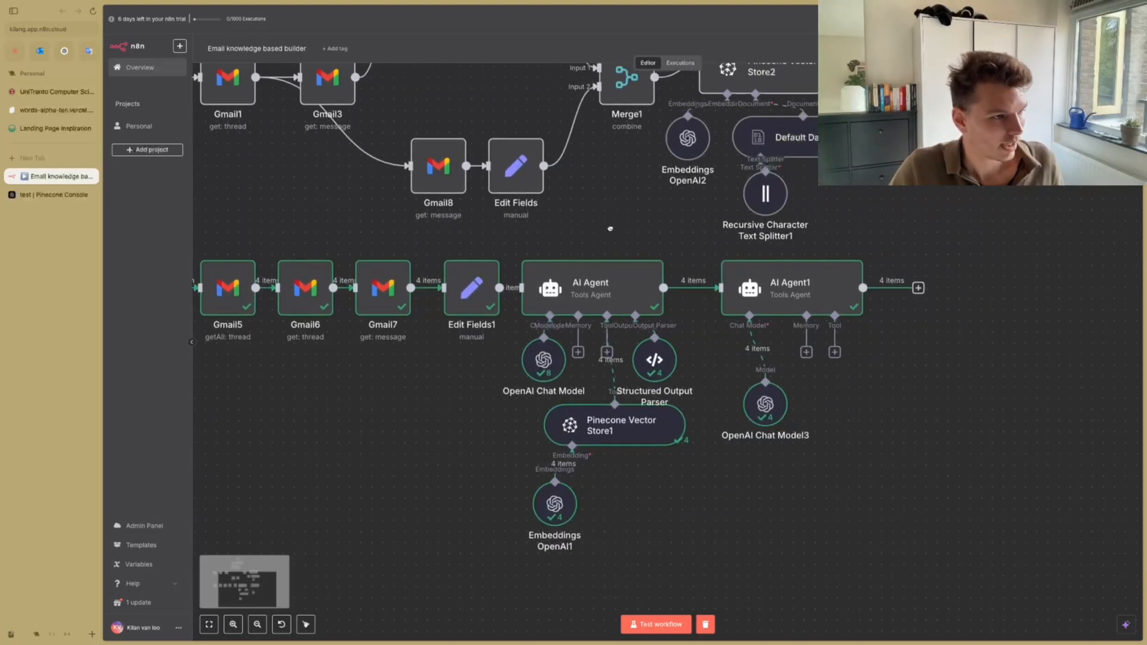
scroll(610, 229, right, 1)
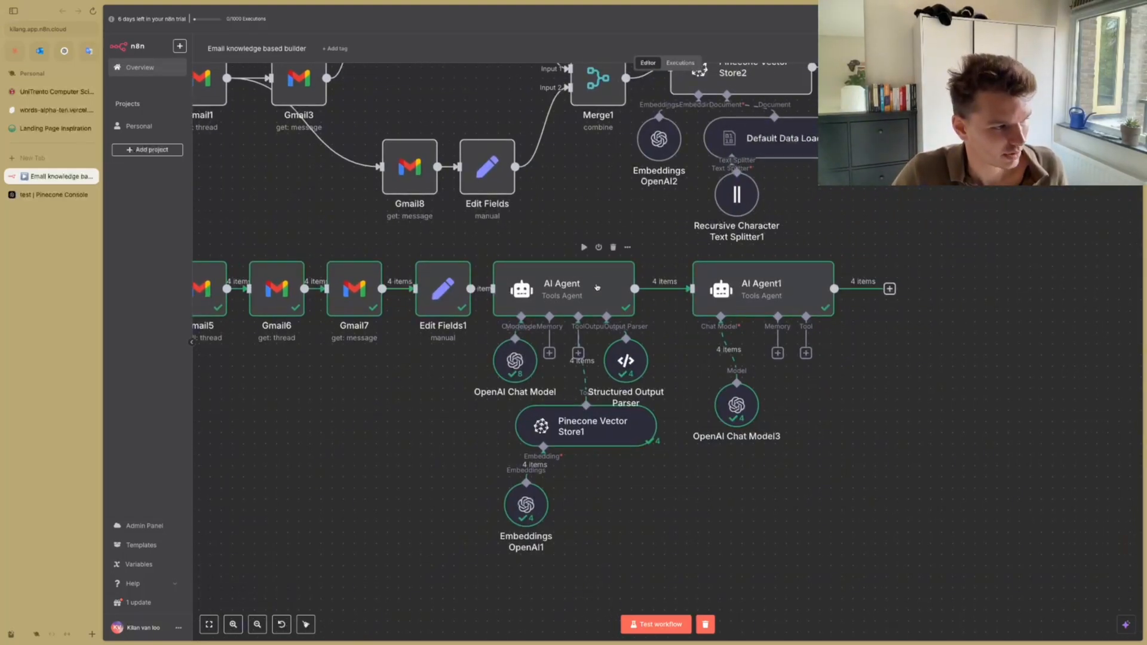
Step: Open the AI Agent node, review its user message prompt in the expanded expression editor, and return to the canvas
scroll(596, 288, up, 1)
click(572, 326)
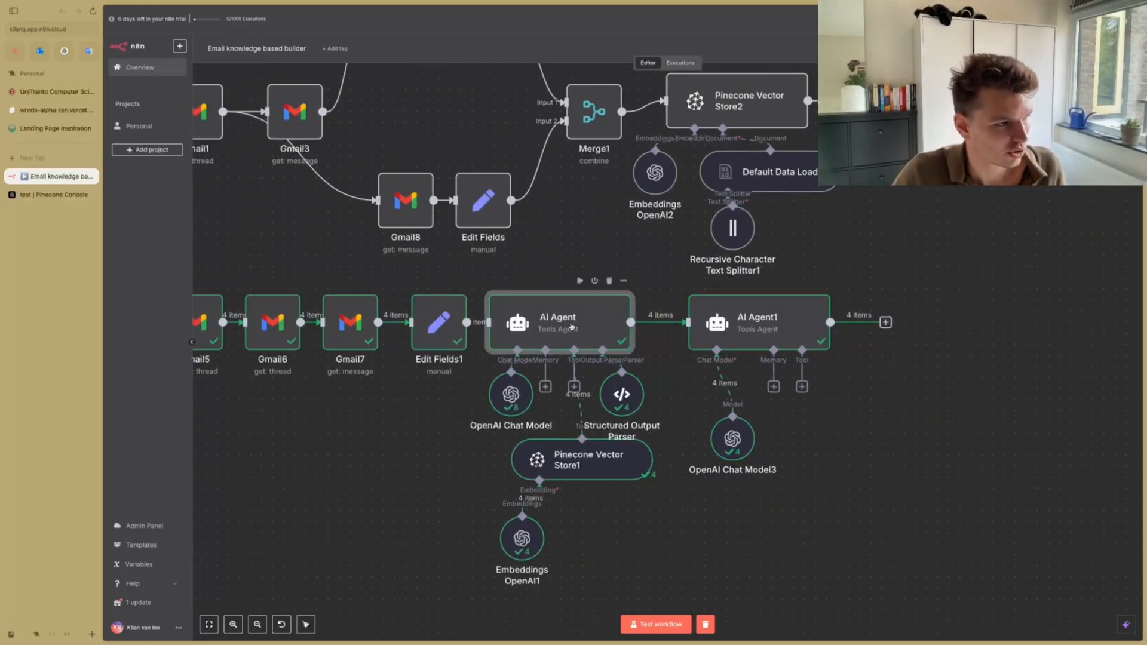
double_click(571, 326)
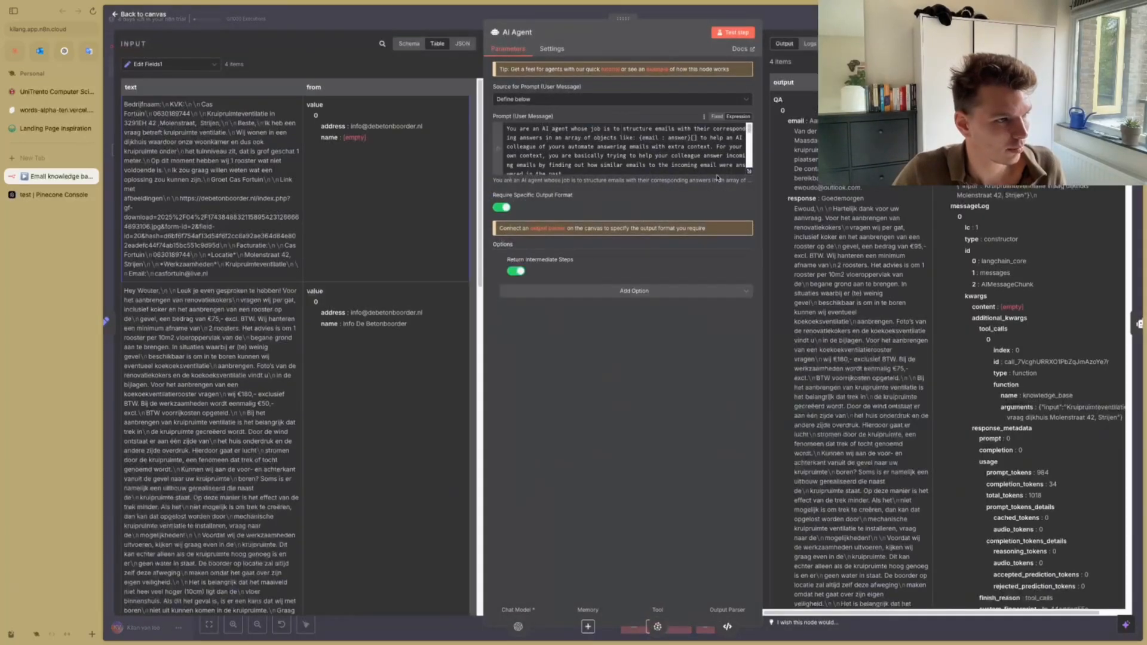
click(748, 172)
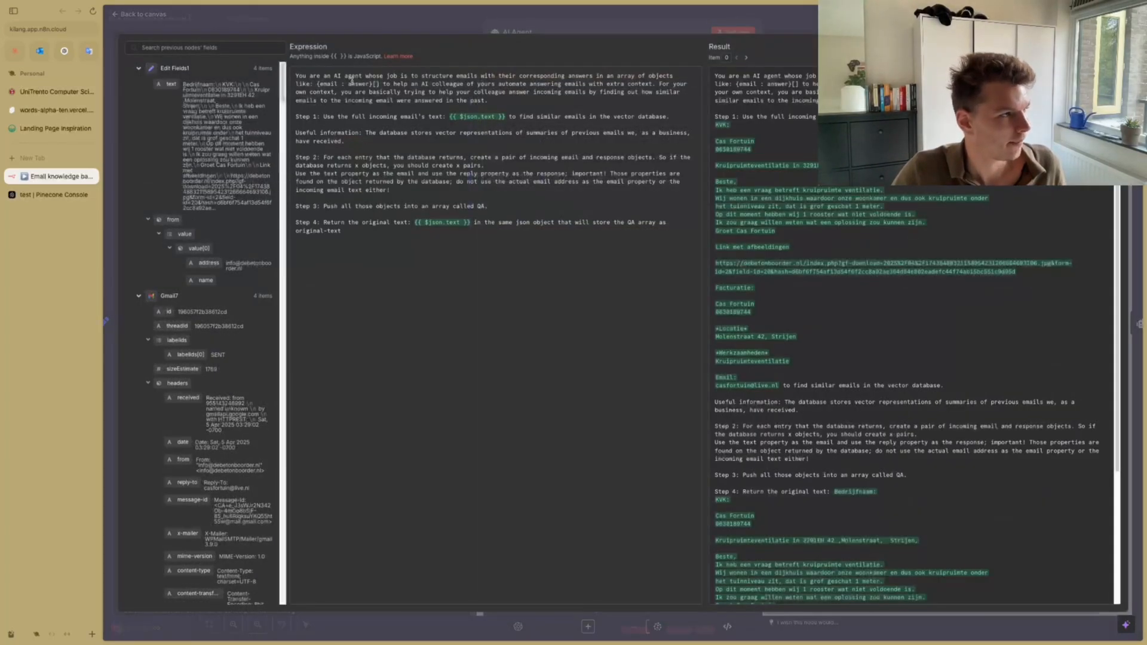
drag(297, 76, 556, 77)
click(618, 99)
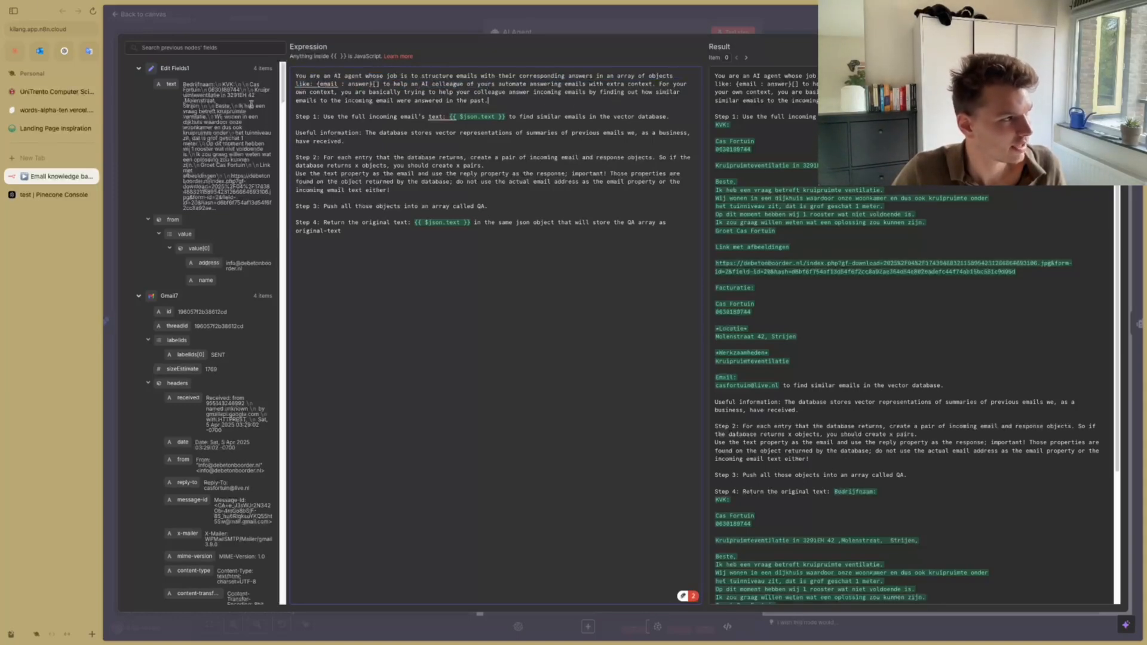
click(402, 32)
click(375, 29)
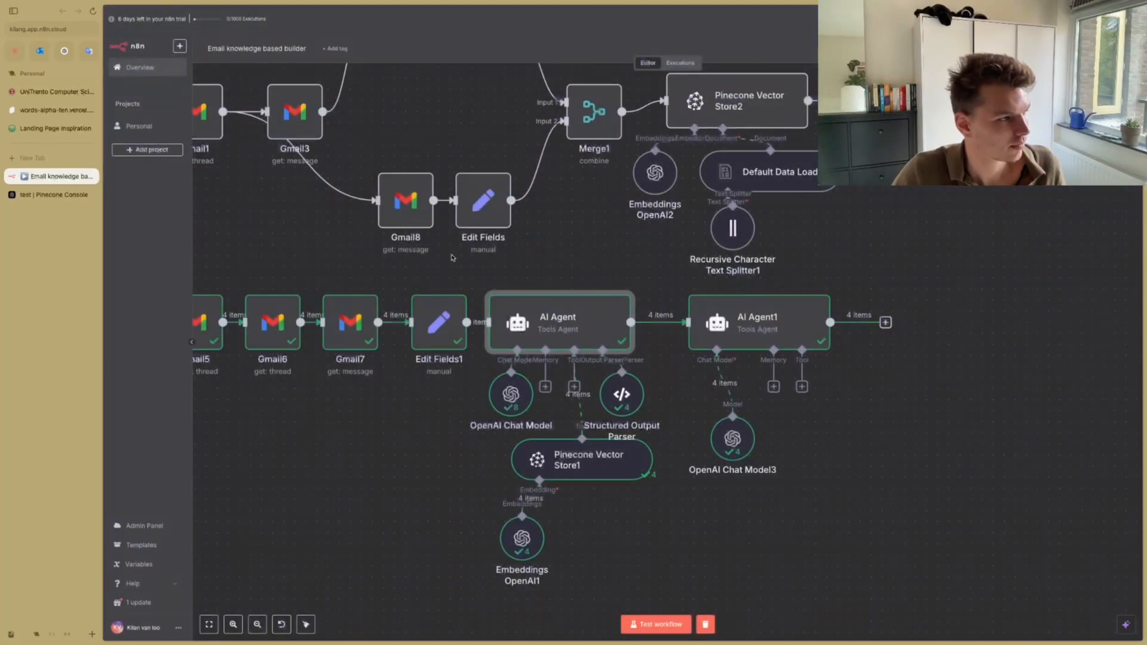
Step: Reopen the AI Agent prompt in the expanded expression editor, review its four steps, and return to the canvas
double_click(560, 335)
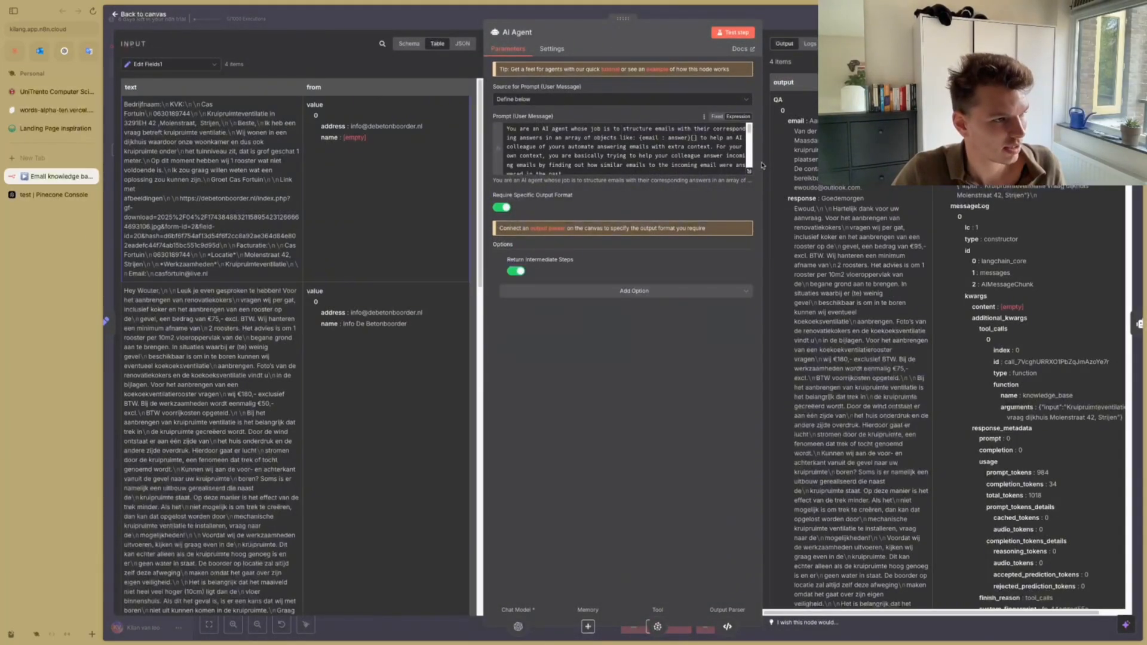
click(750, 172)
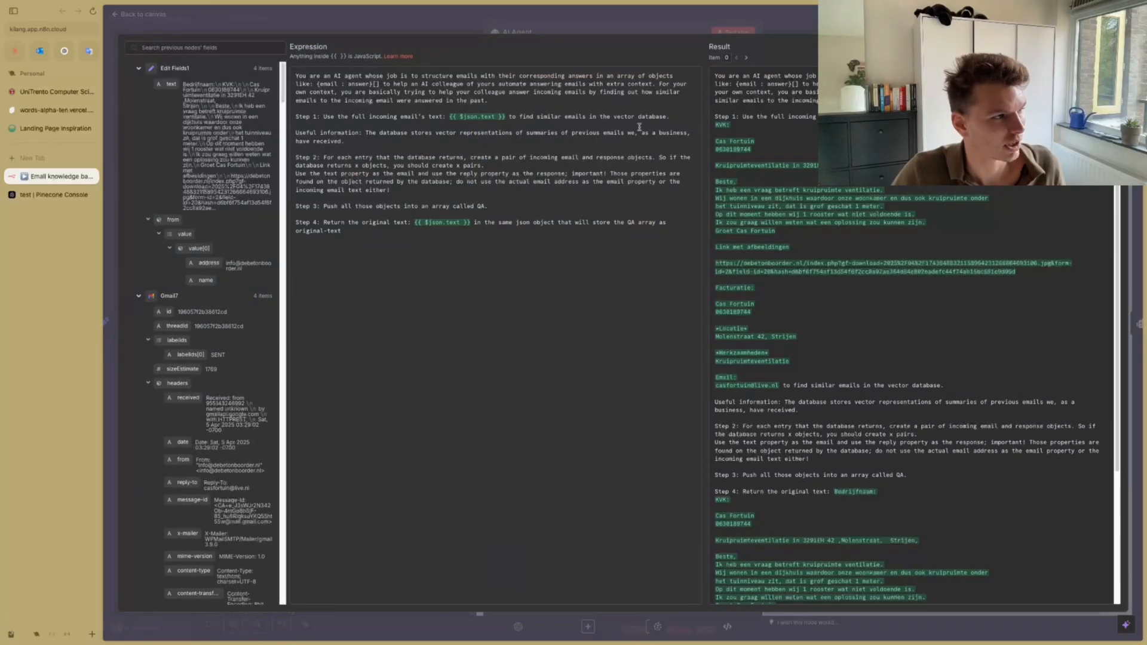
click(598, 28)
click(604, 13)
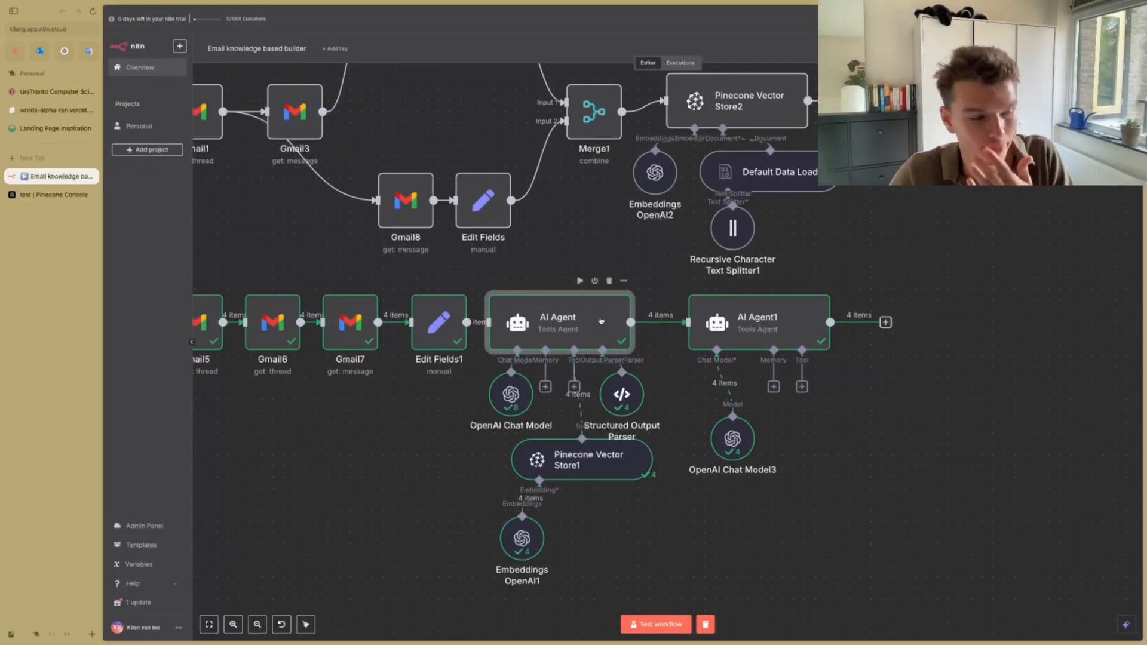
Step: Examine the AI Agent node together with its chat model, output parser and Pinecone Vector Store1 tool
mouse_move(638, 324)
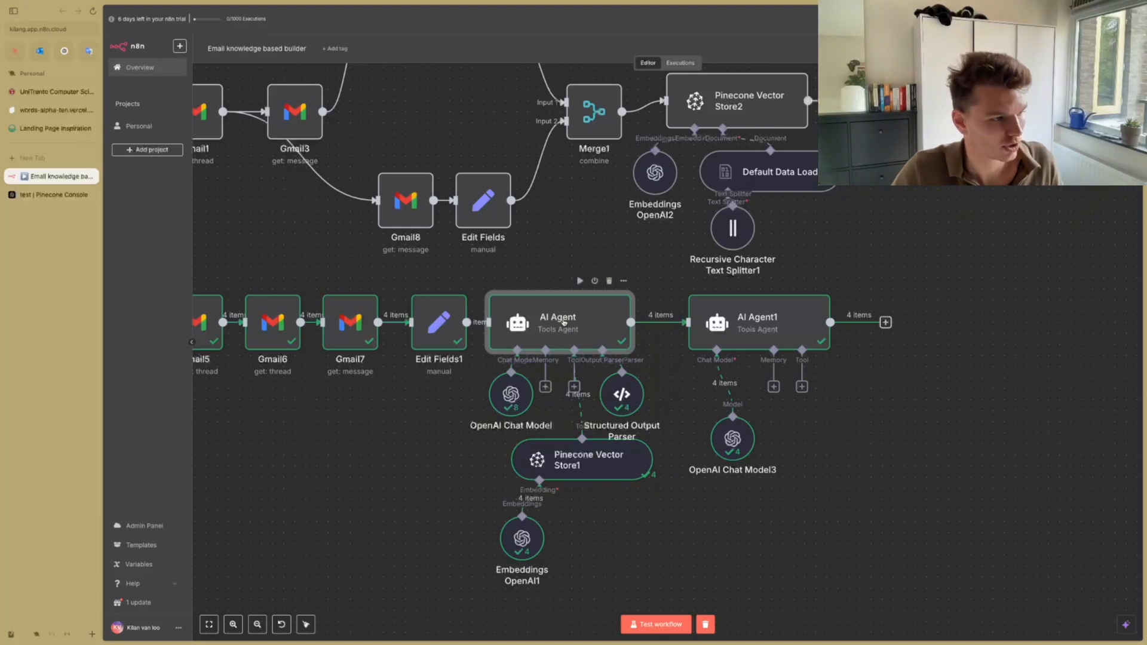
click(653, 525)
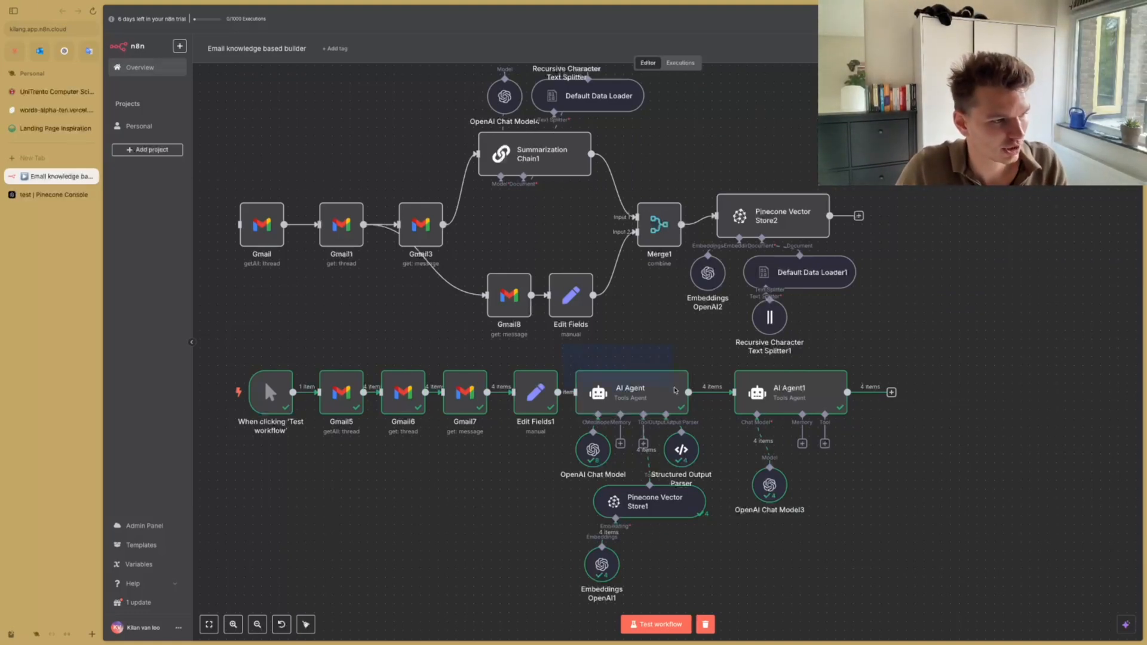
drag(572, 365, 728, 590)
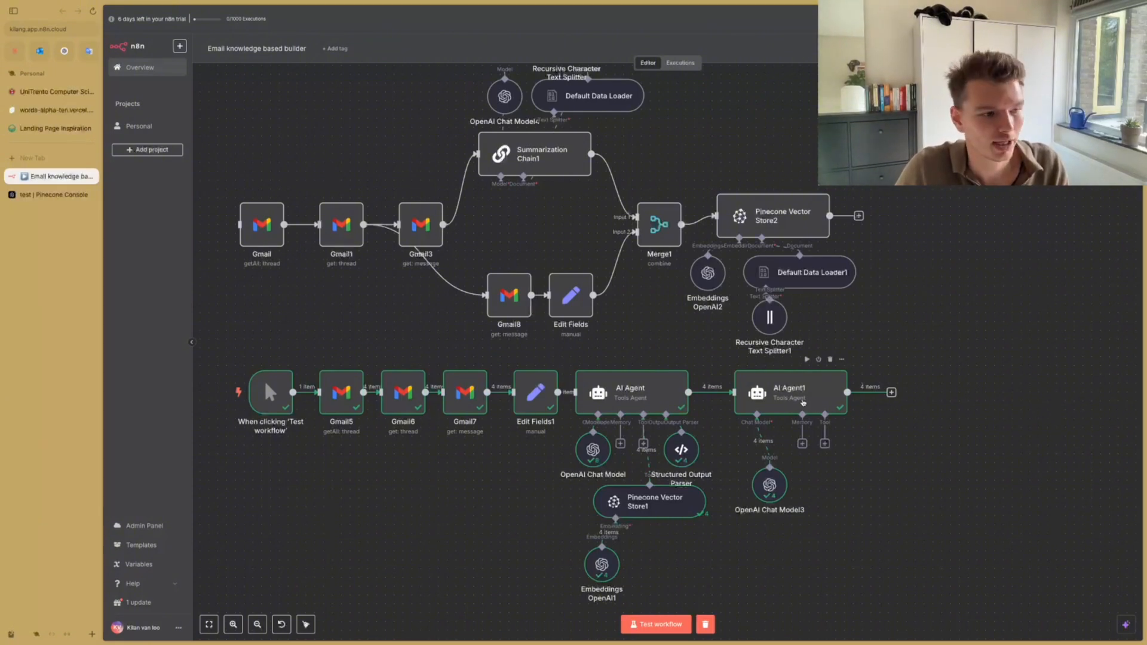
Step: Open the AI Agent1 prompt in the expanded expression editor, enlarge the page, and review the five email and response examples
double_click(798, 398)
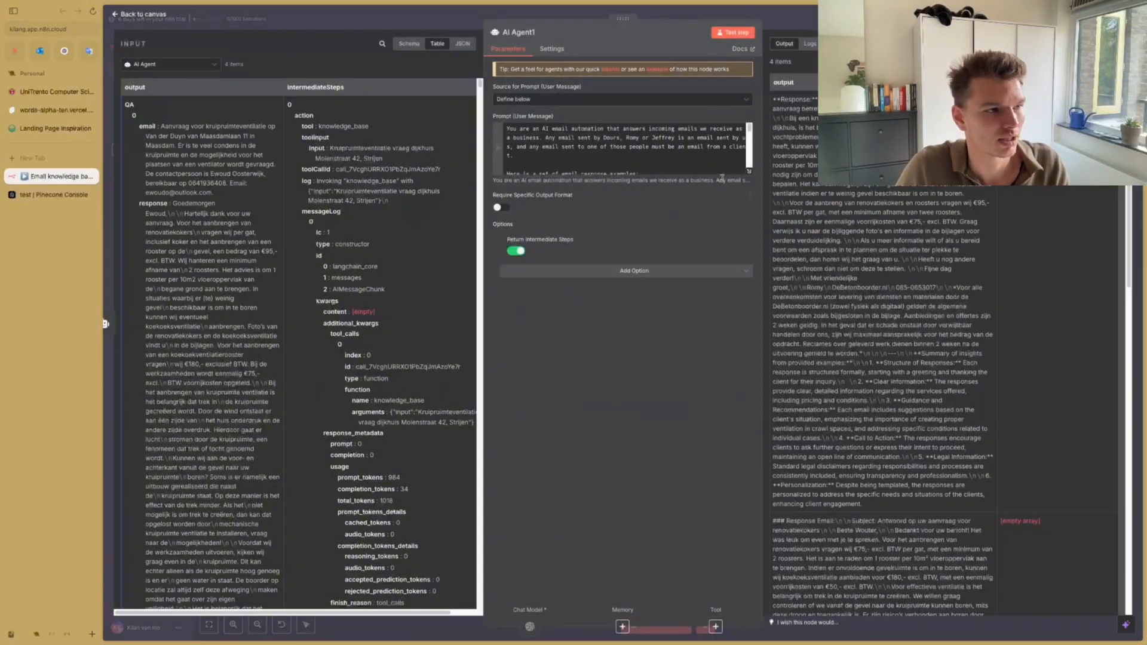
click(748, 168)
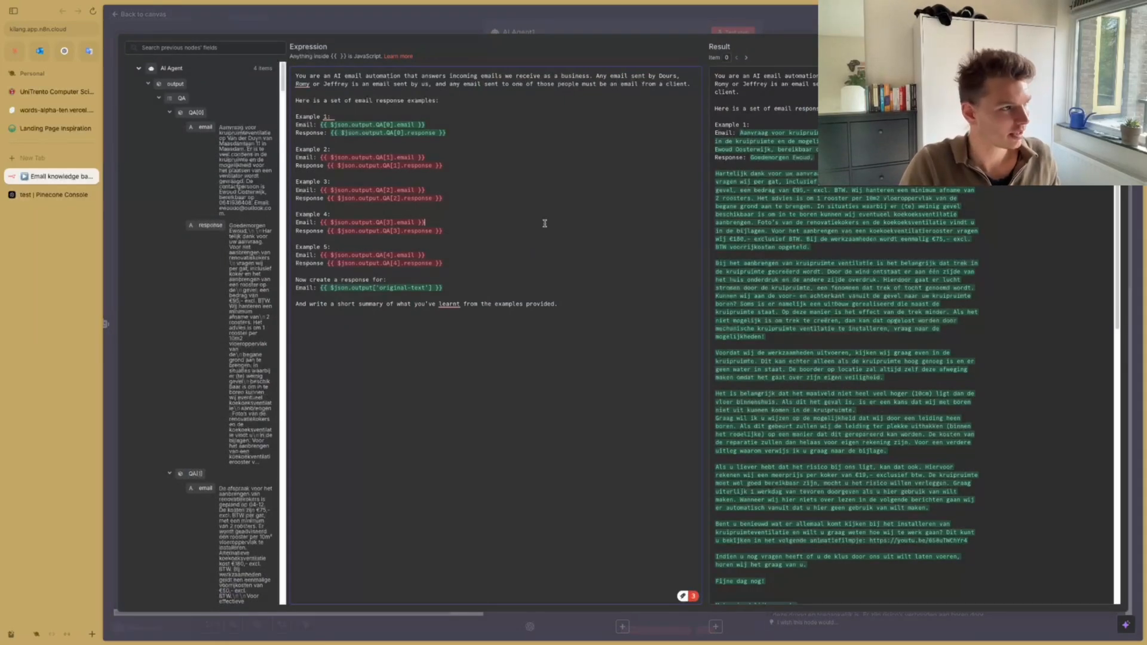
key(super+plus)
key(super+plus)
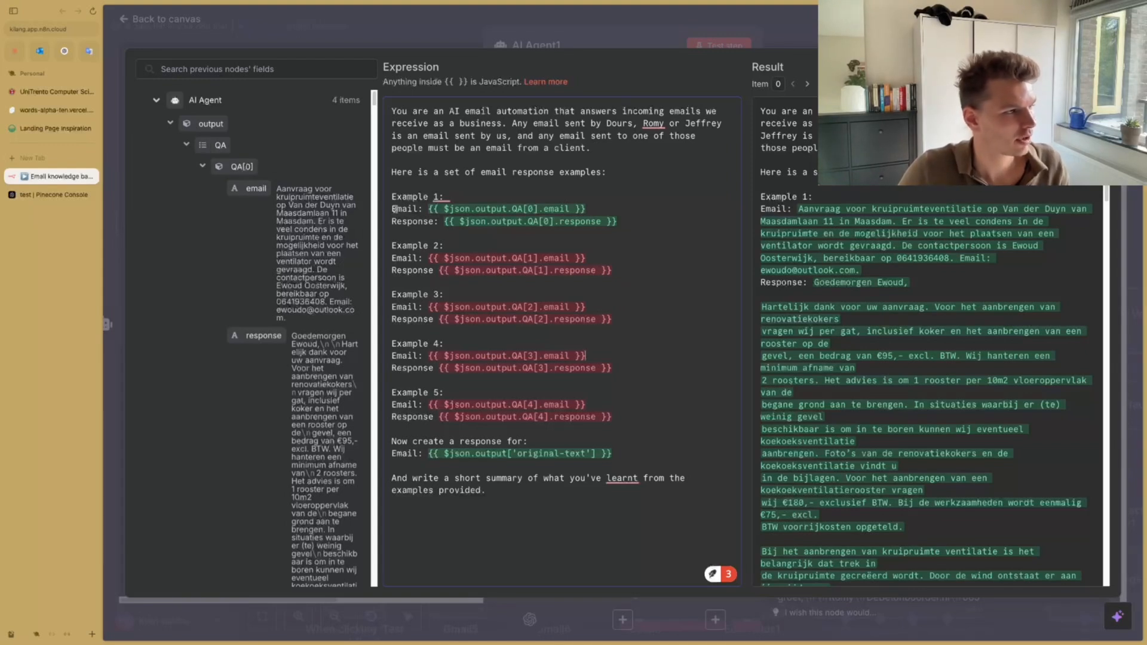
drag(391, 209, 630, 227)
click(417, 265)
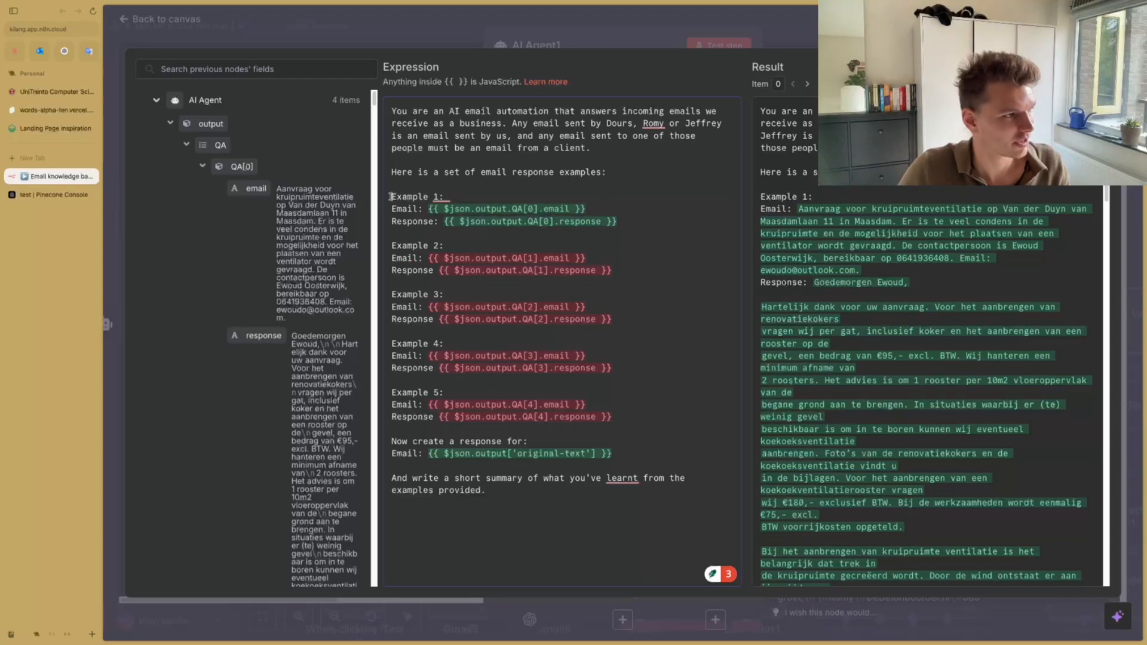
drag(391, 196, 630, 427)
click(631, 428)
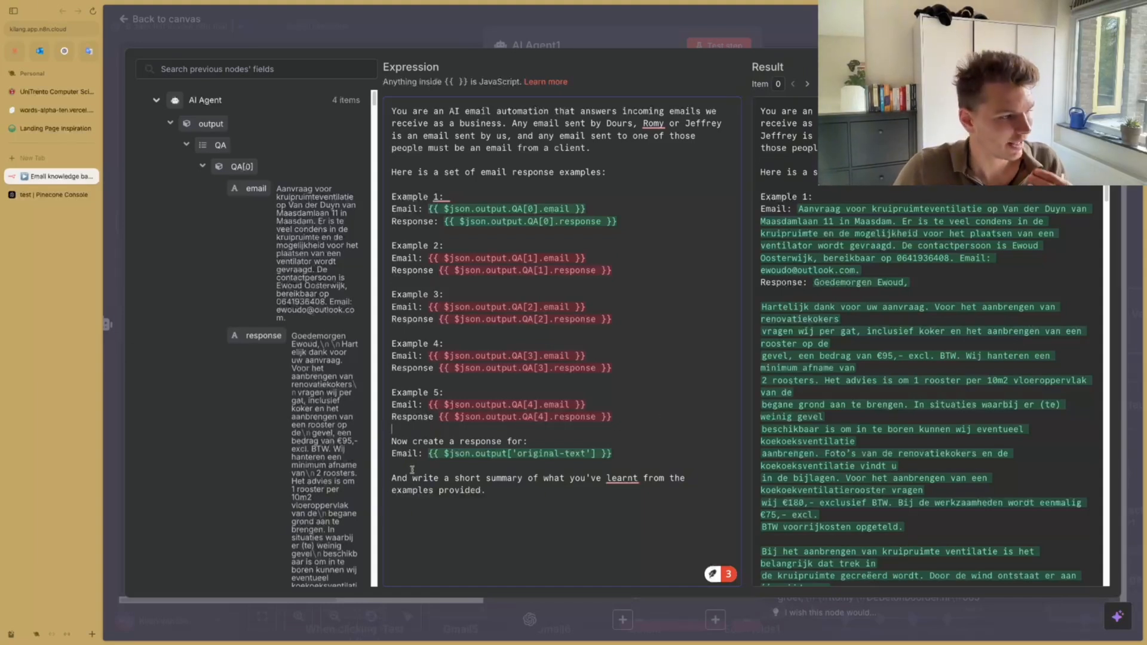
Step: Review the prompt's response instruction and its original-text email expression, then close the expression editor
drag(393, 441, 653, 461)
click(497, 471)
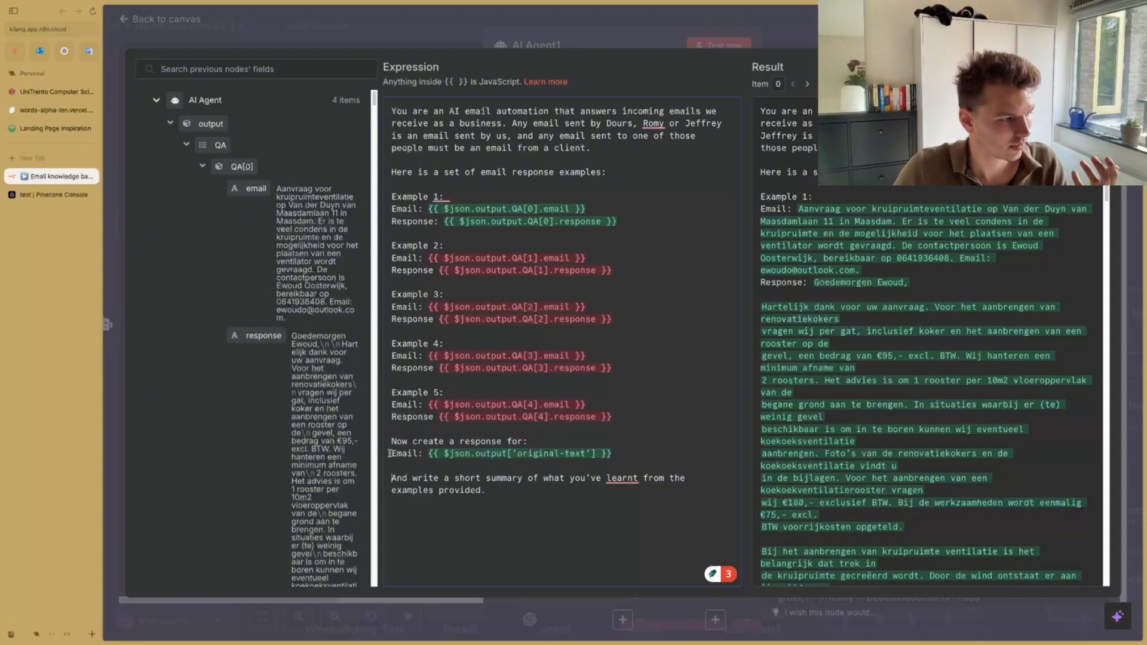
drag(389, 453, 630, 456)
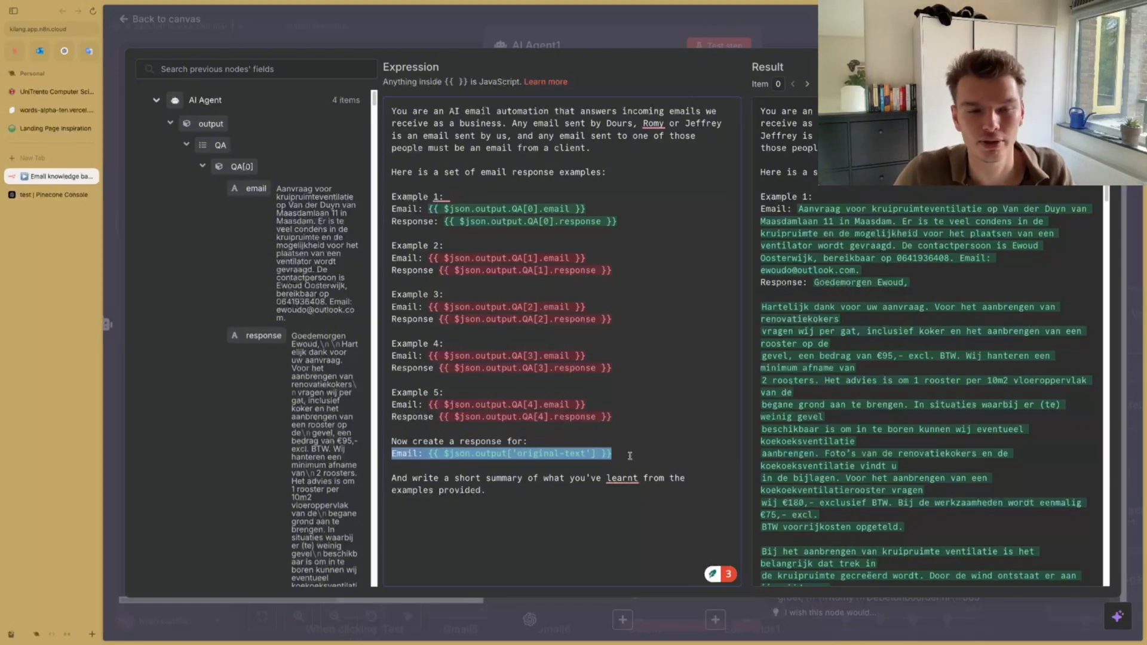
click(630, 456)
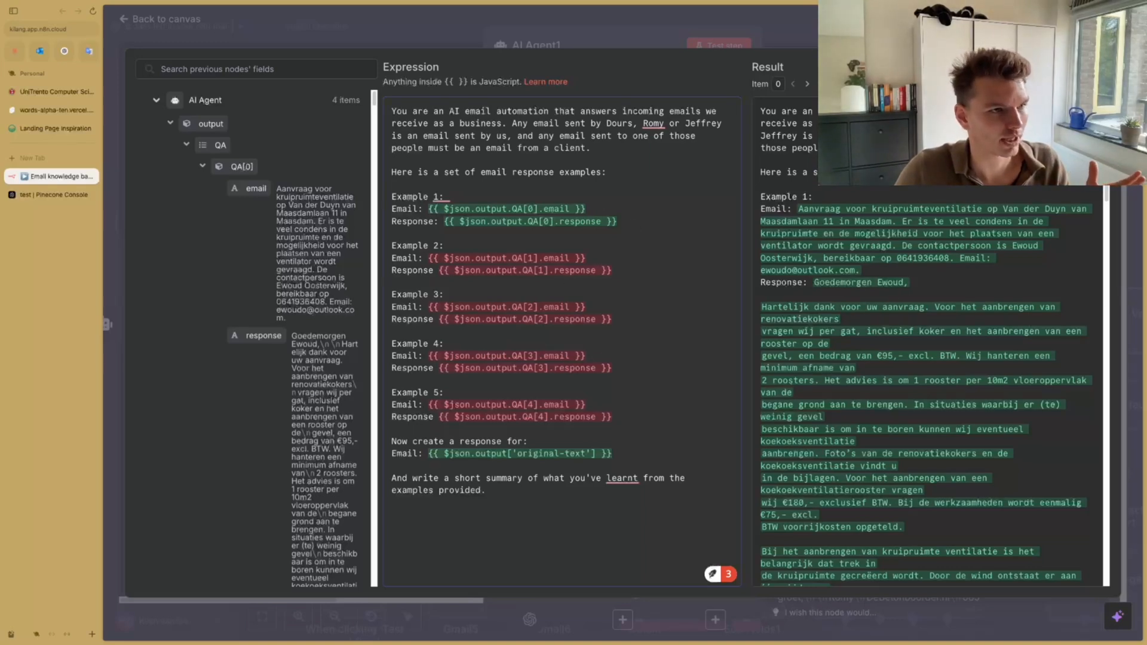
key(Escape)
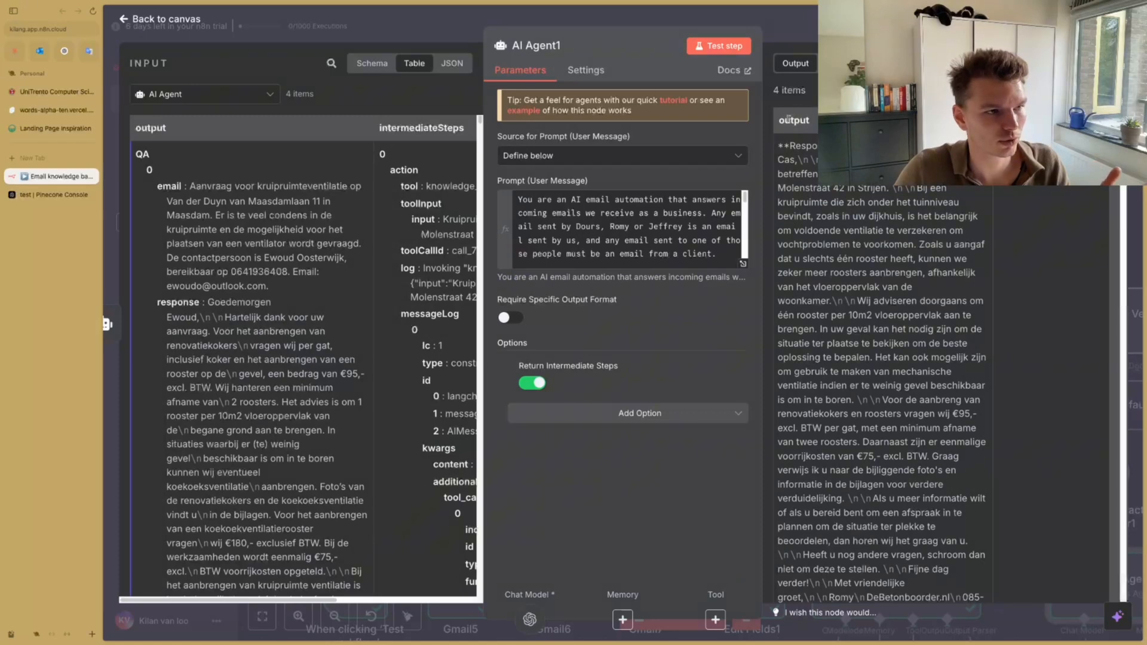
Step: Read through the first generated email response and the insights summary in AI Agent1's output, then return to the canvas
drag(778, 147, 944, 232)
click(934, 237)
scroll(896, 273, down, 1)
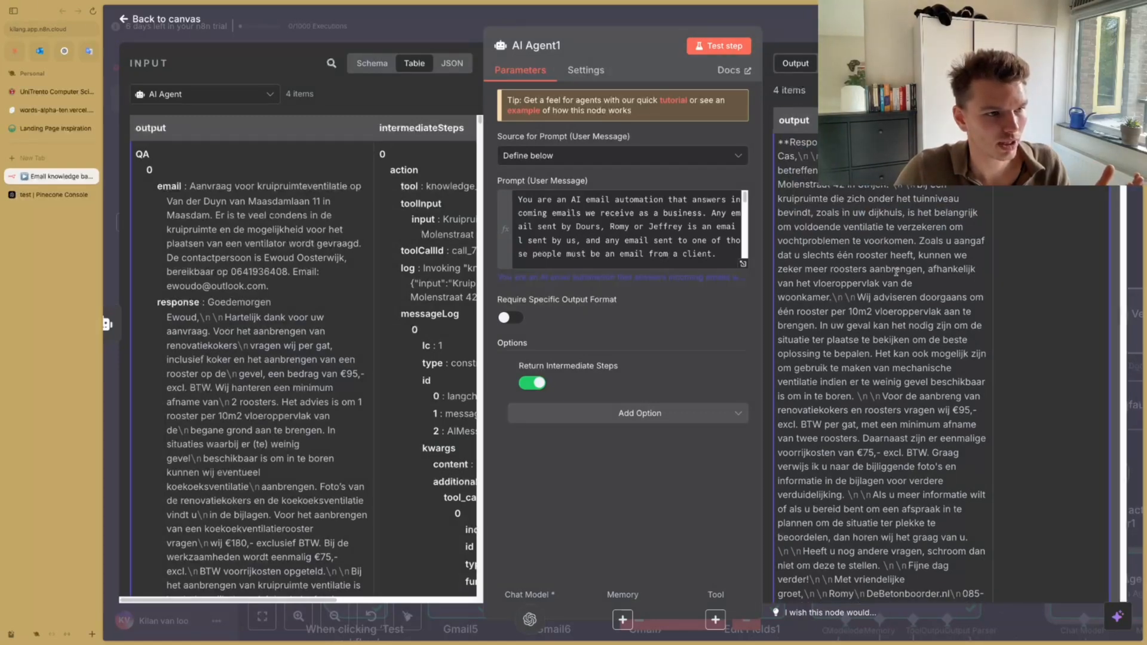
scroll(897, 272, down, 10)
scroll(904, 293, up, 10)
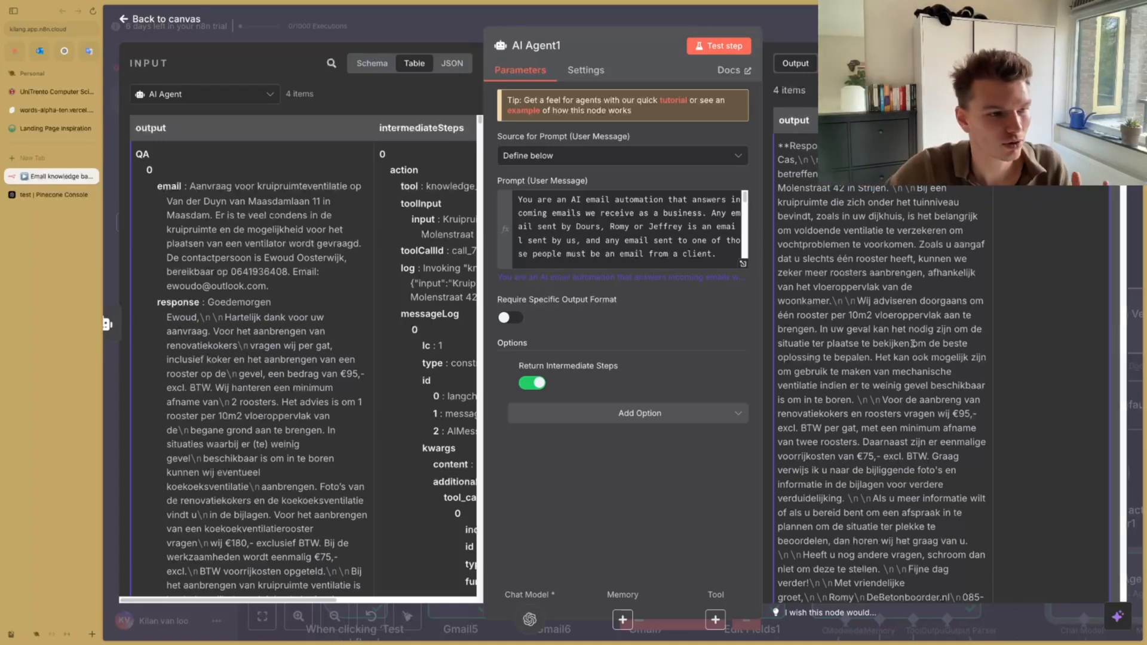
scroll(911, 358, down, 1)
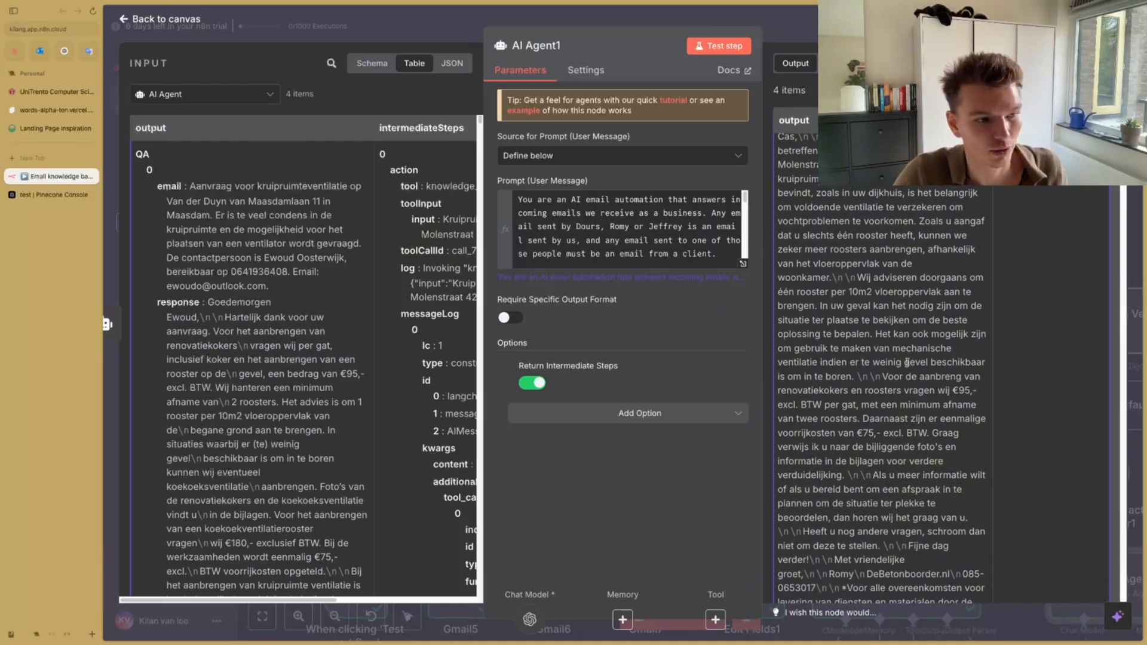
scroll(907, 362, down, 5)
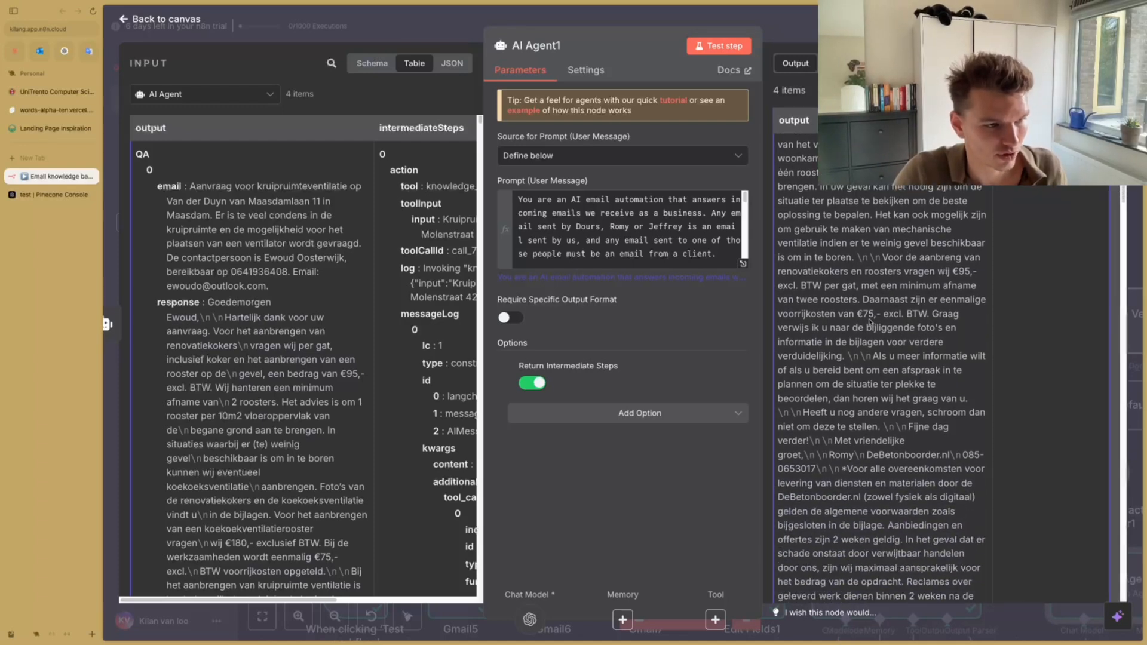
scroll(877, 317, down, 2)
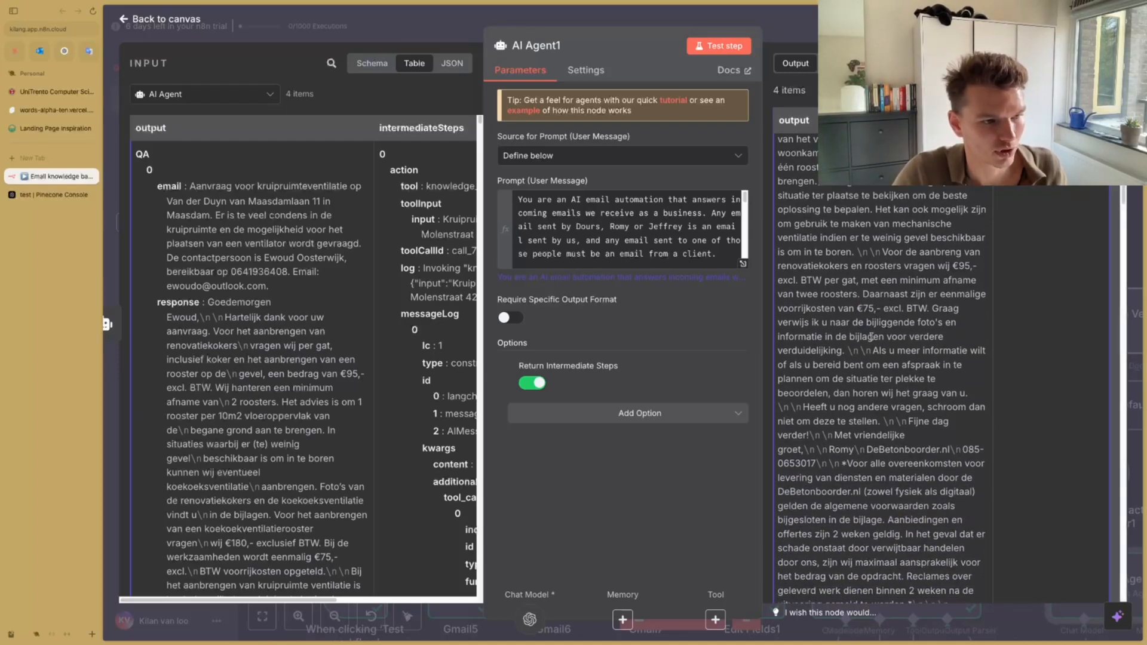
scroll(904, 364, down, 2)
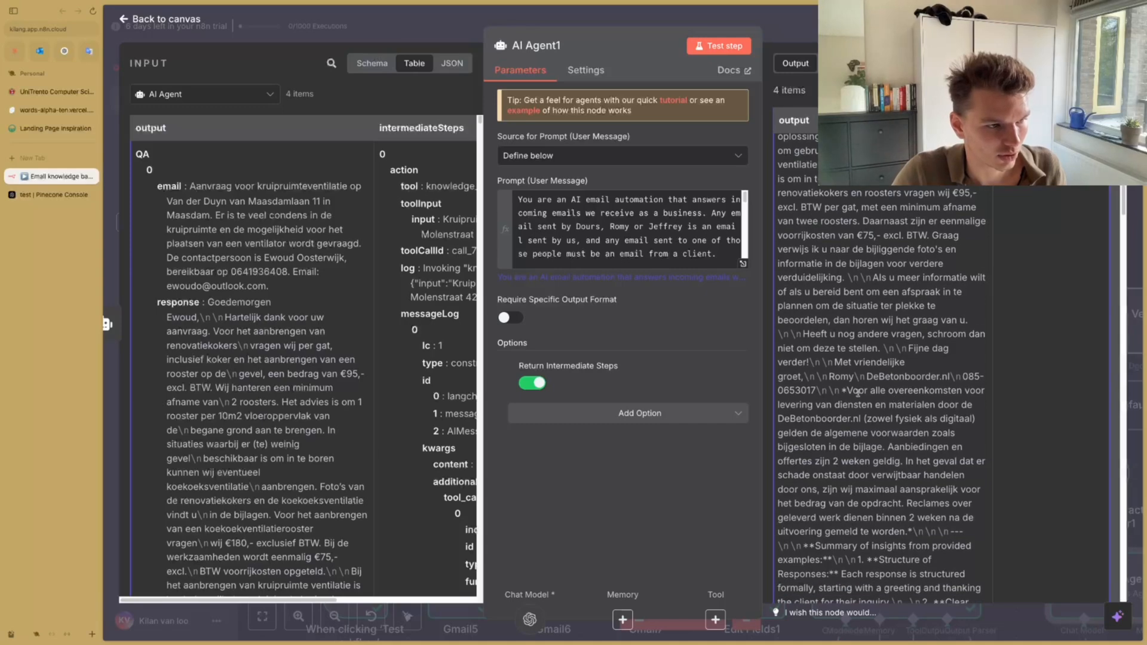
scroll(905, 367, down, 5)
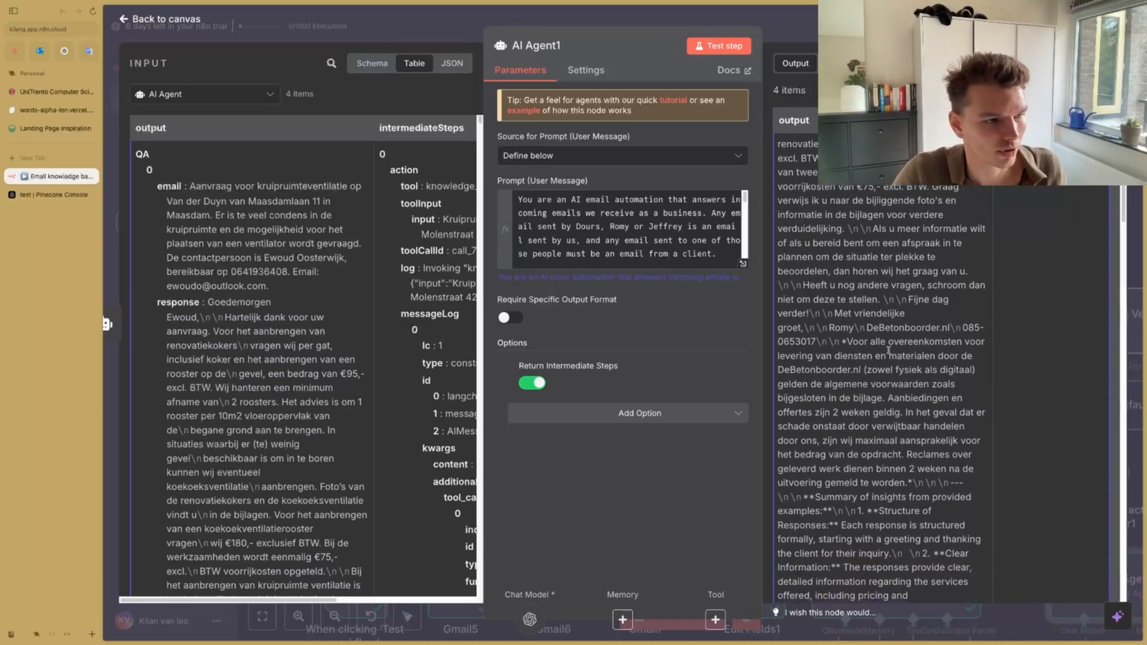
scroll(891, 359, up, 12)
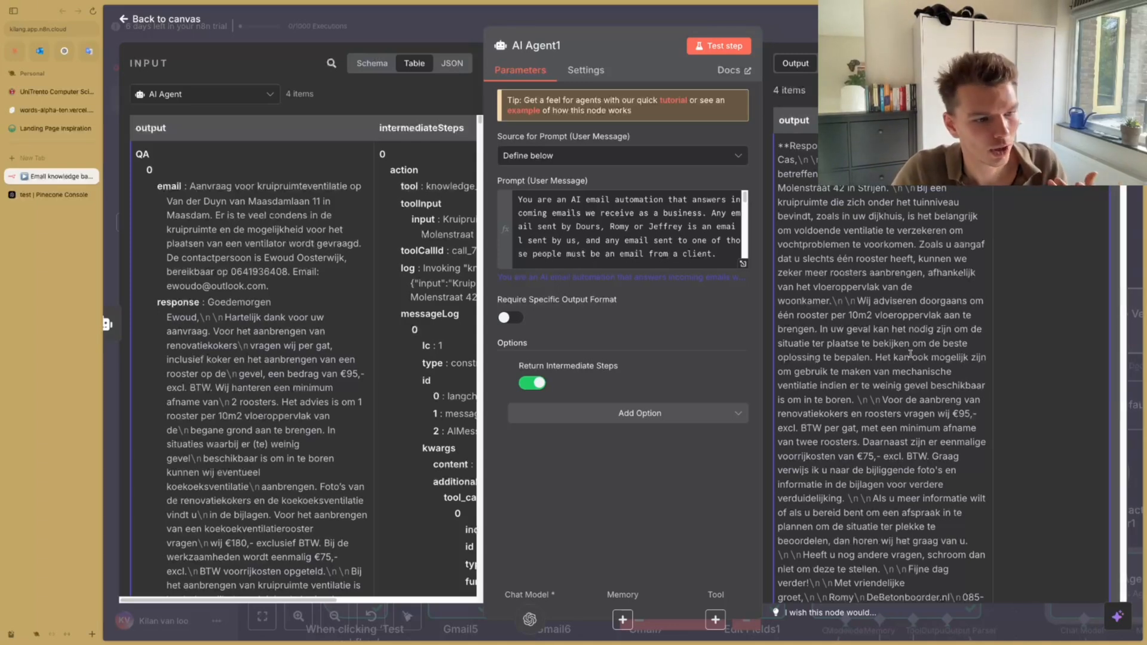
scroll(907, 353, down, 1)
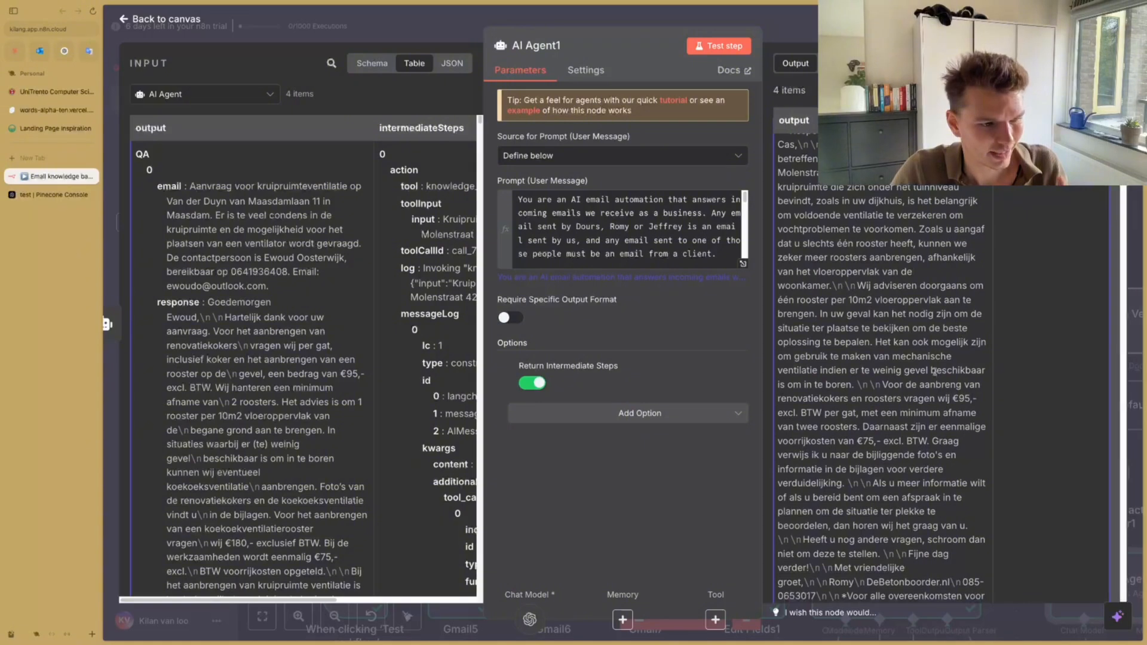
key(Escape)
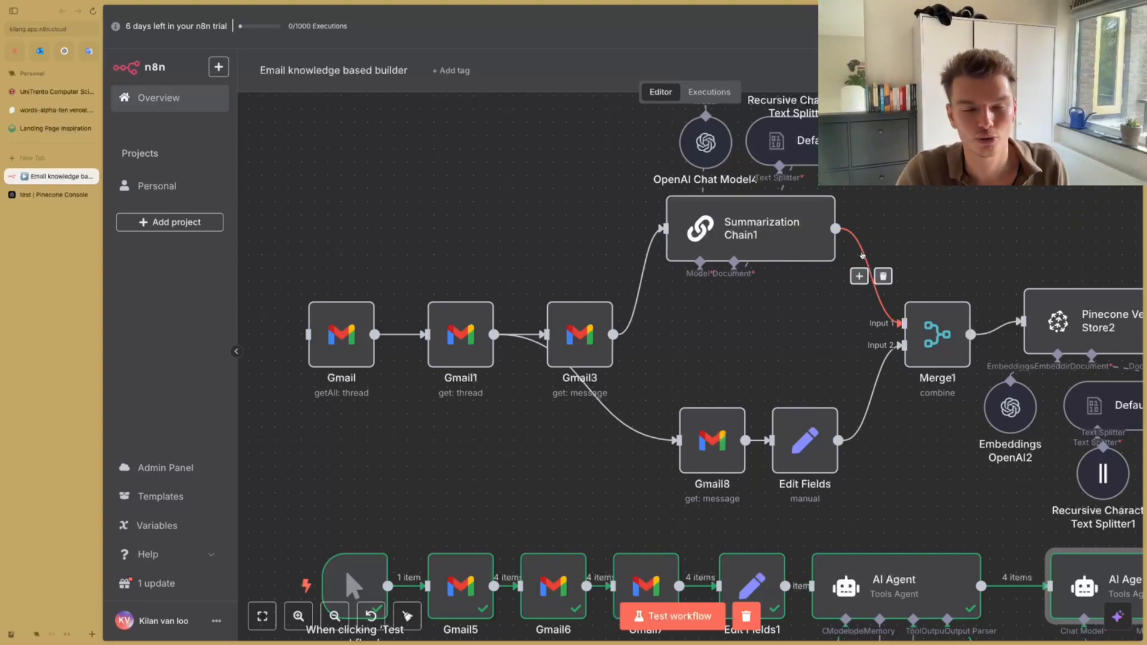
Step: Fit the whole workflow in view and examine Pinecone Vector Store2 with its embeddings, data loader and text splitter nodes
scroll(896, 335, down, 5)
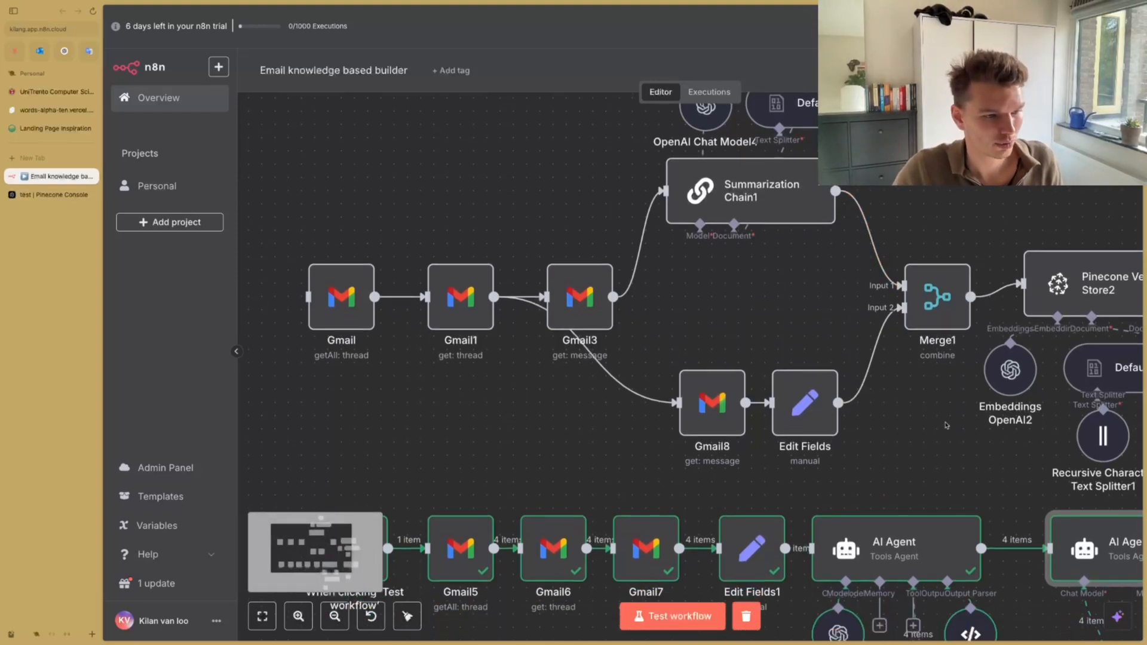
scroll(913, 360, up, 1)
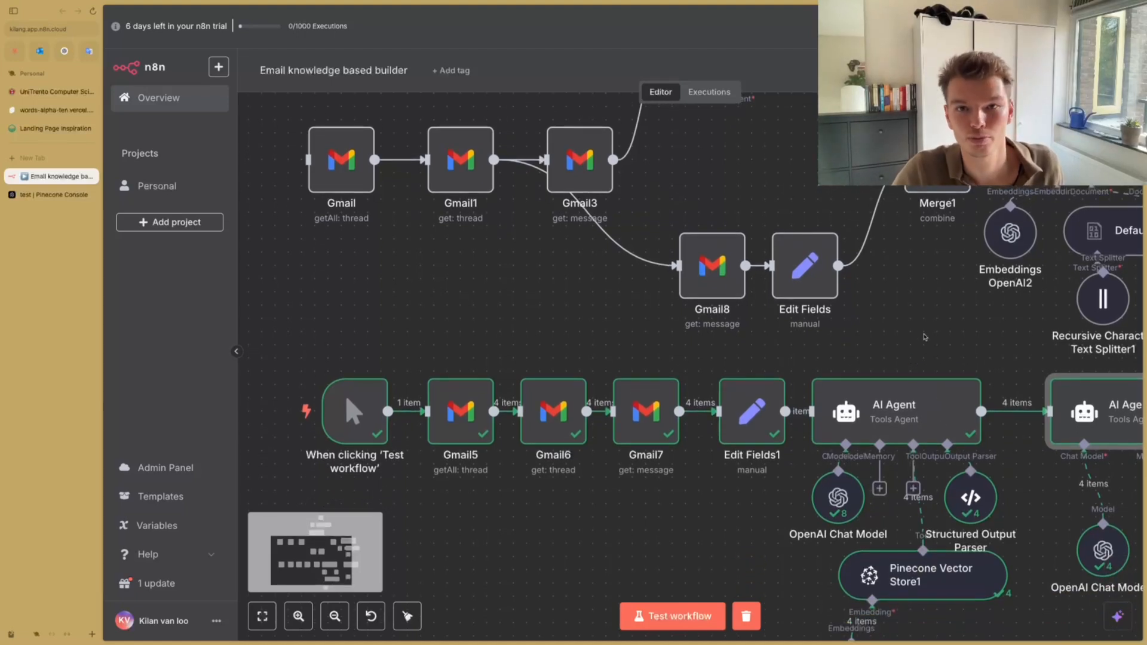
key(1)
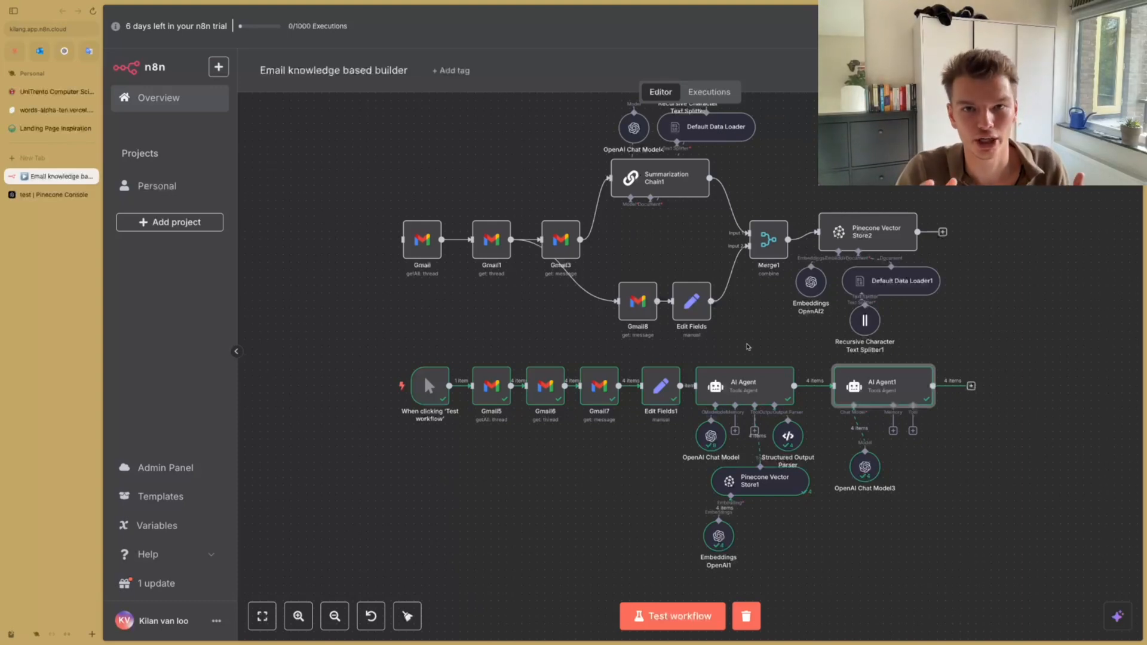
scroll(747, 346, up, 3)
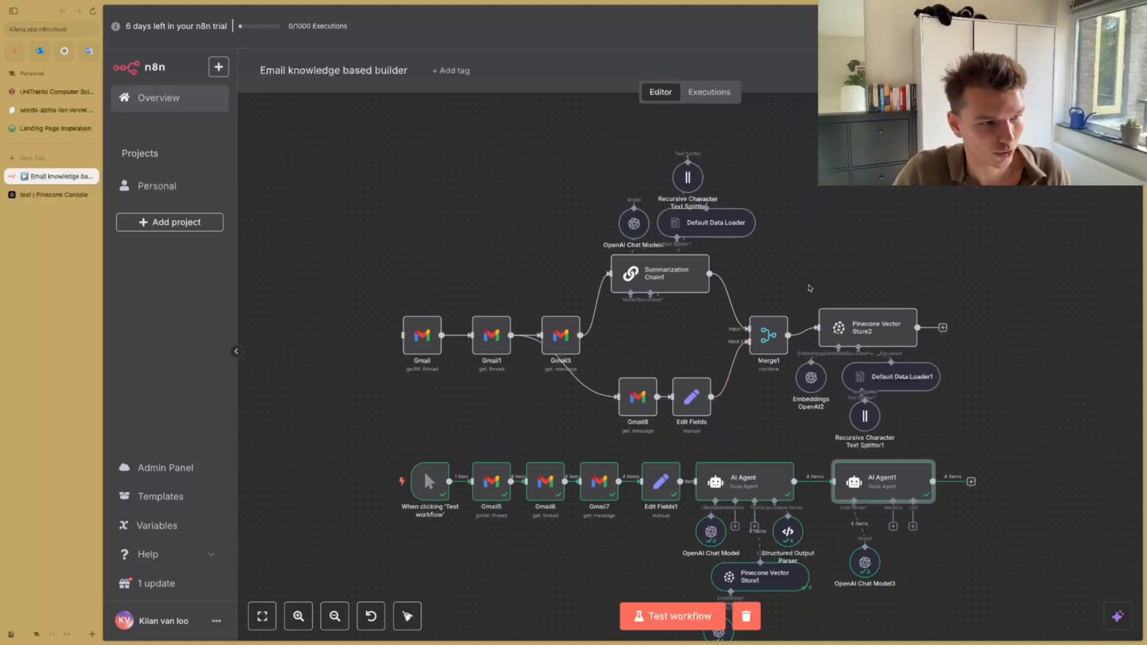
drag(794, 278, 987, 433)
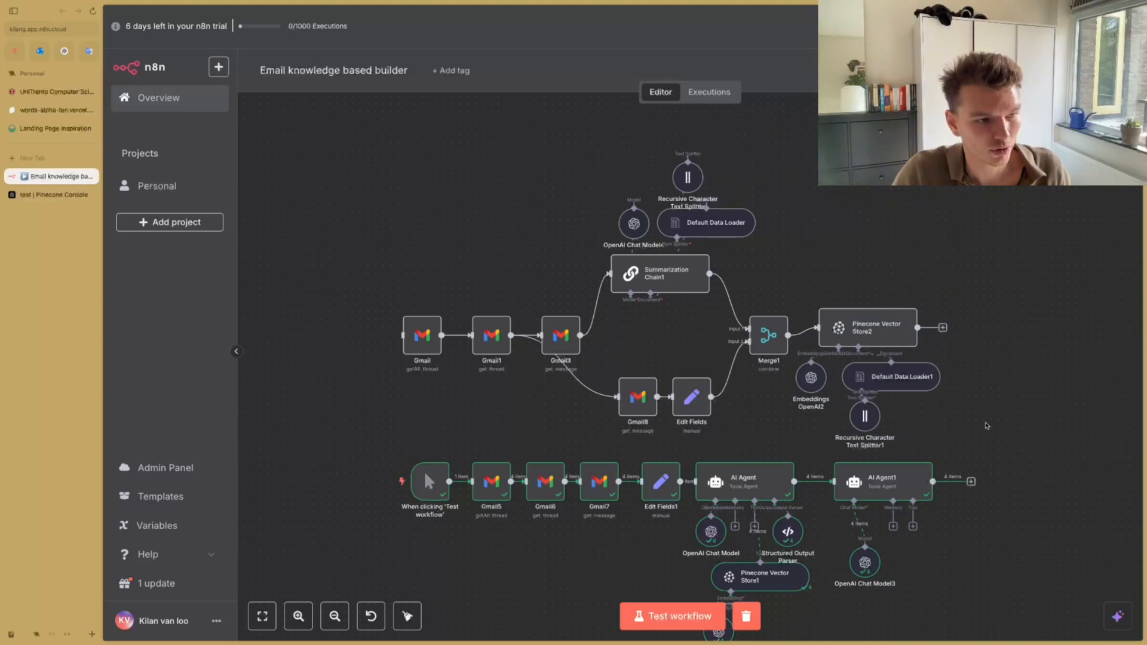
scroll(985, 424, down, 2)
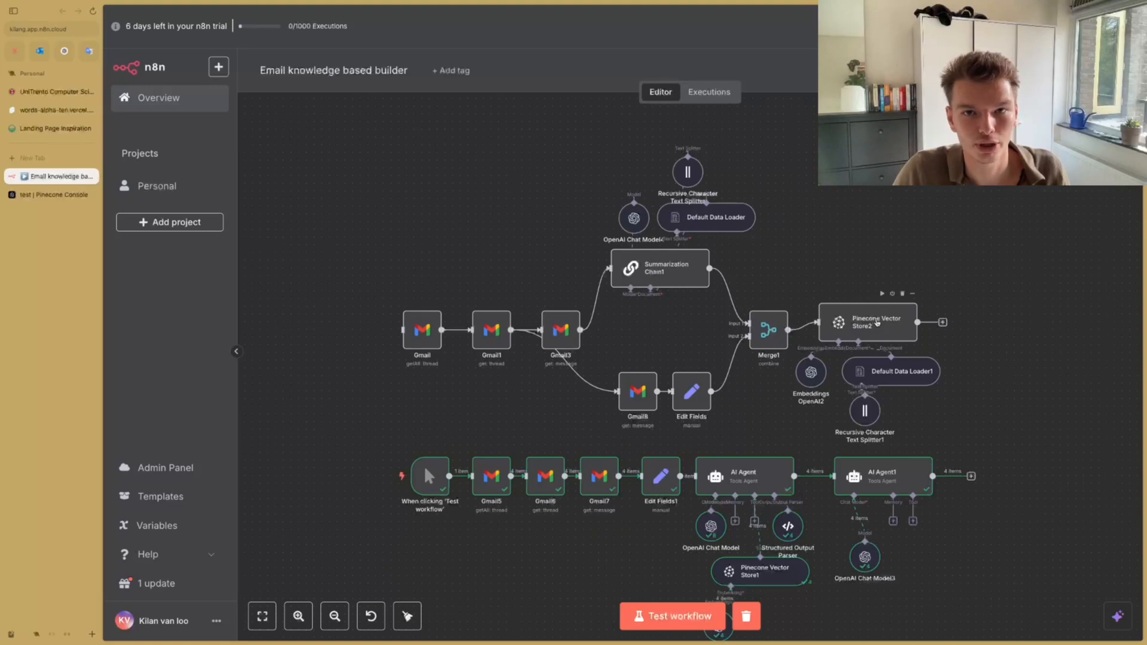
scroll(837, 321, down, 1)
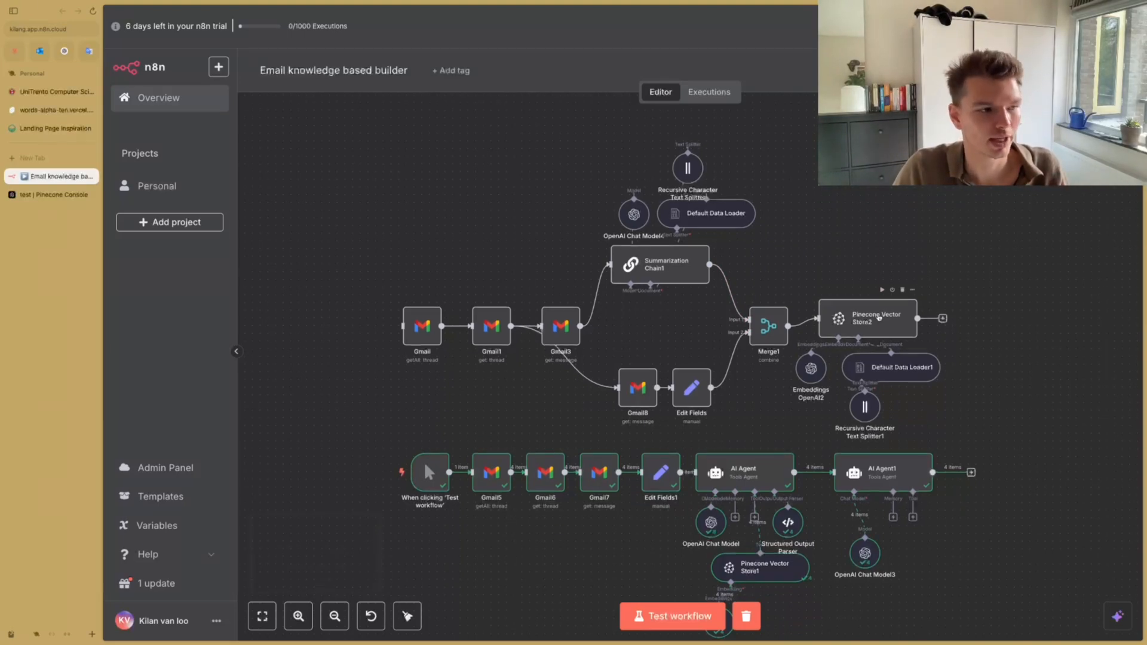
scroll(878, 318, down, 2)
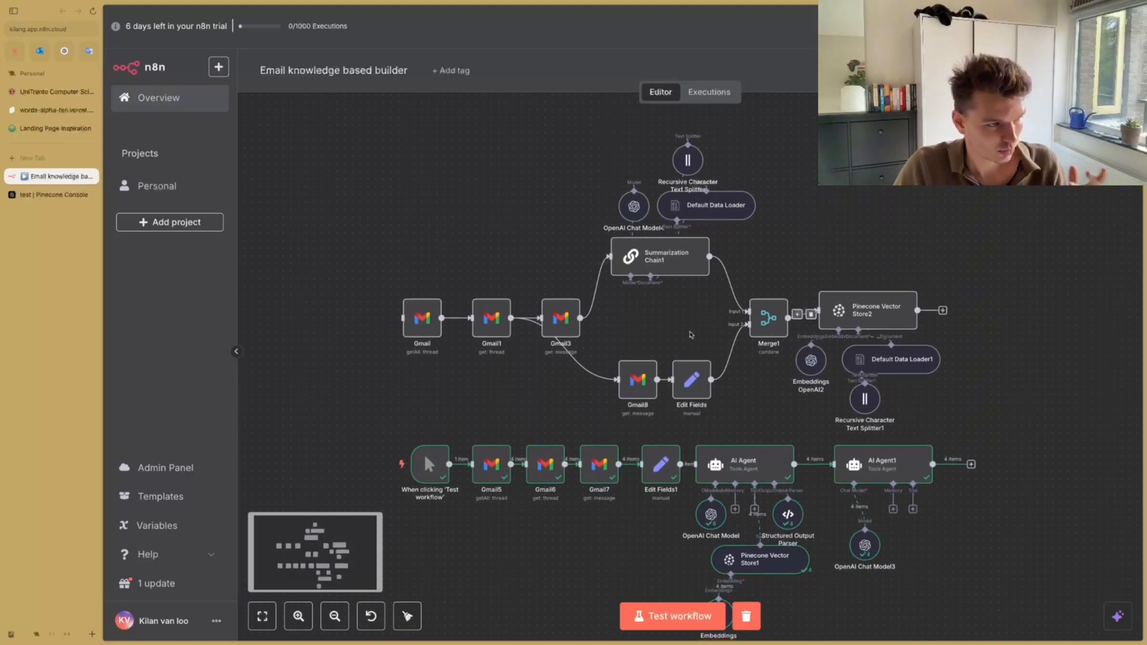
Step: Examine the lower workflow up close around the AI Agent node and its Pinecone Vector Store1 tool
scroll(697, 333, down, 5)
scroll(697, 333, down, 5)
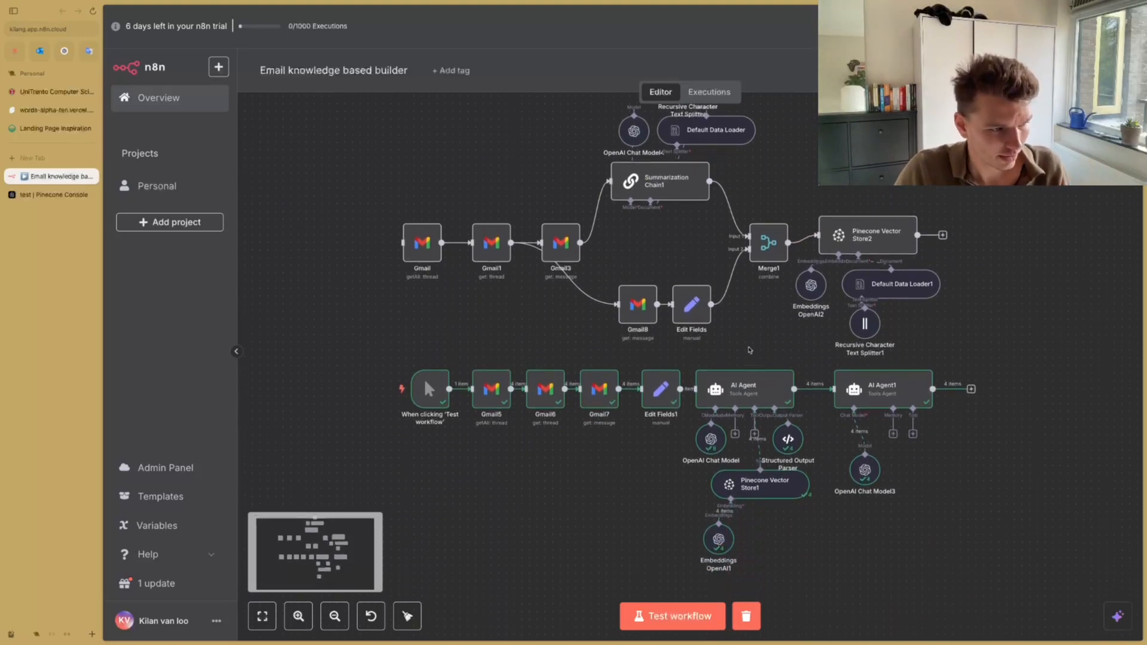
scroll(734, 326, up, 3)
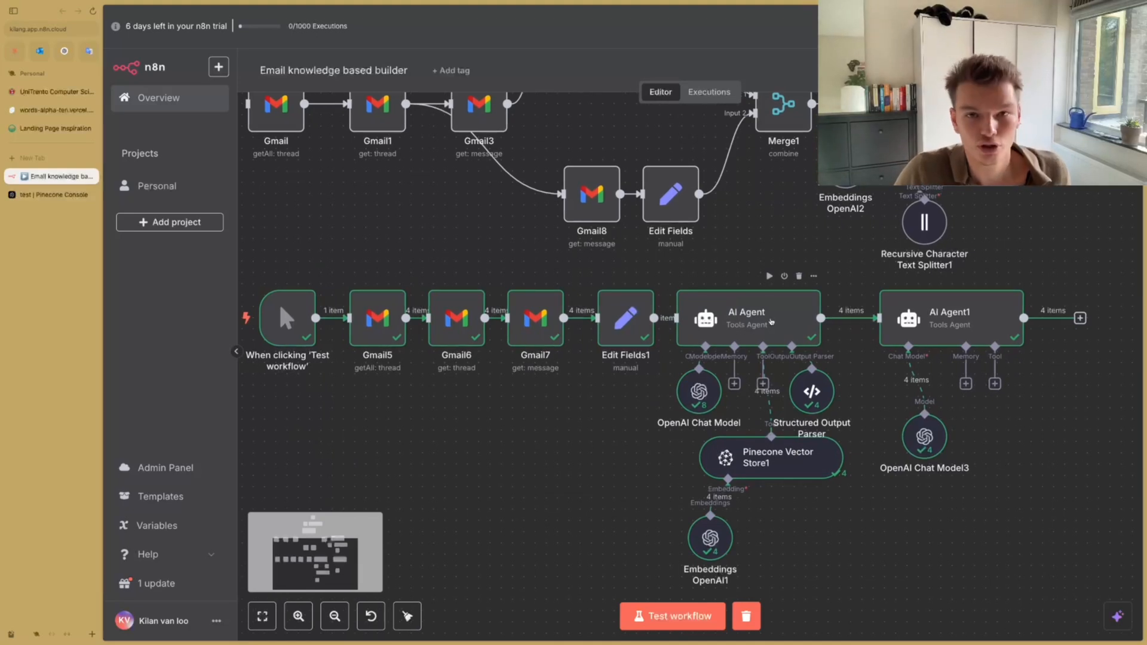
Step: Point out the AI Agent node group with its chat model, Structured Output Parser and Pinecone Vector Store1 on the canvas
scroll(785, 362, down, 3)
scroll(785, 363, down, 2)
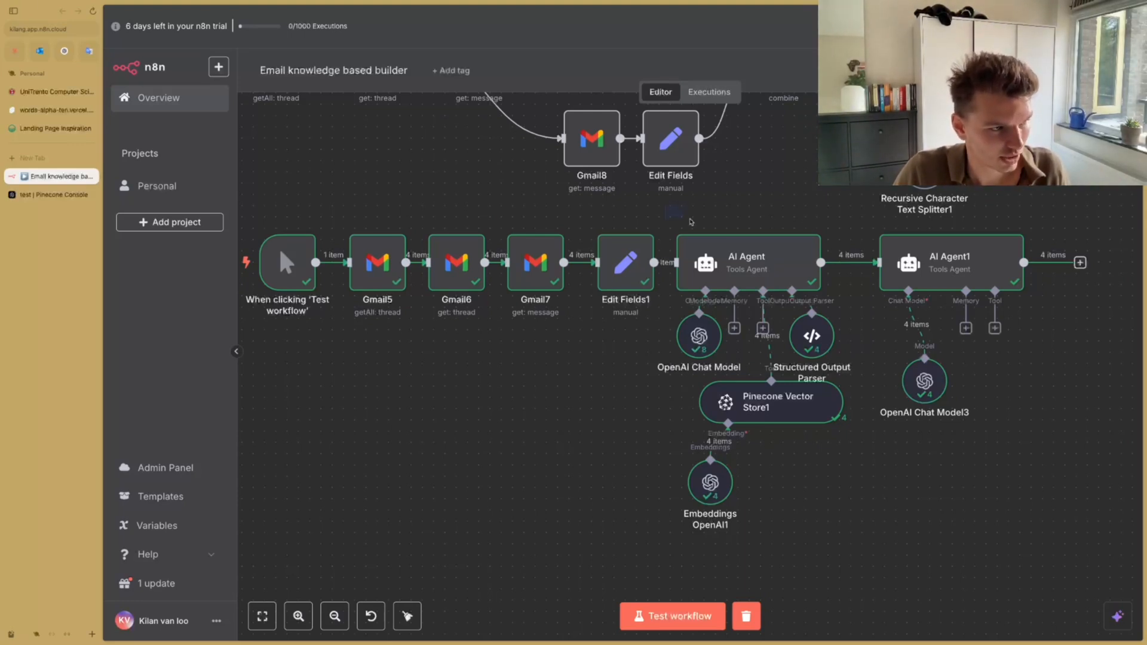
drag(666, 206, 858, 547)
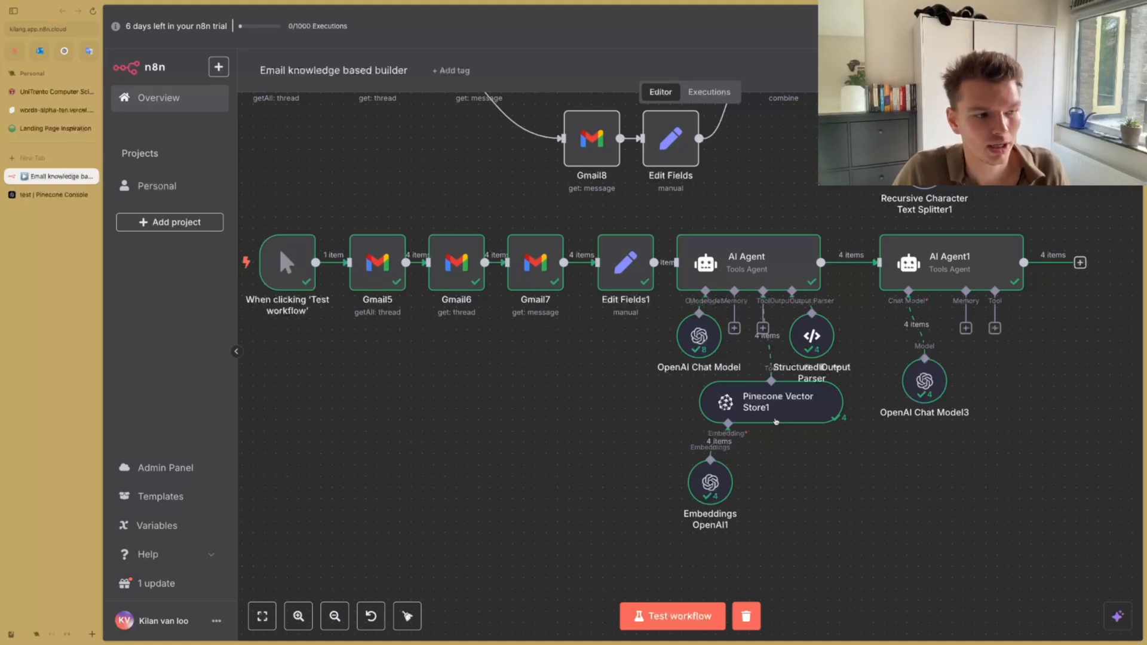
Step: Open the AI Agent node and examine the QA array and its first email entry in the output
double_click(760, 272)
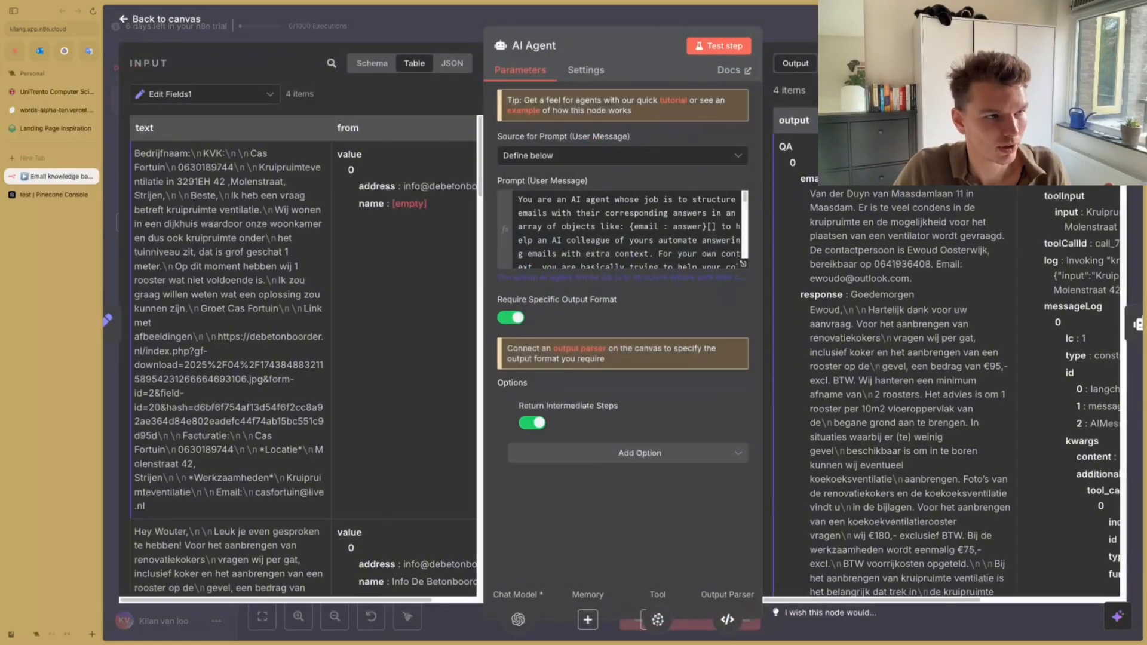
drag(779, 146, 796, 151)
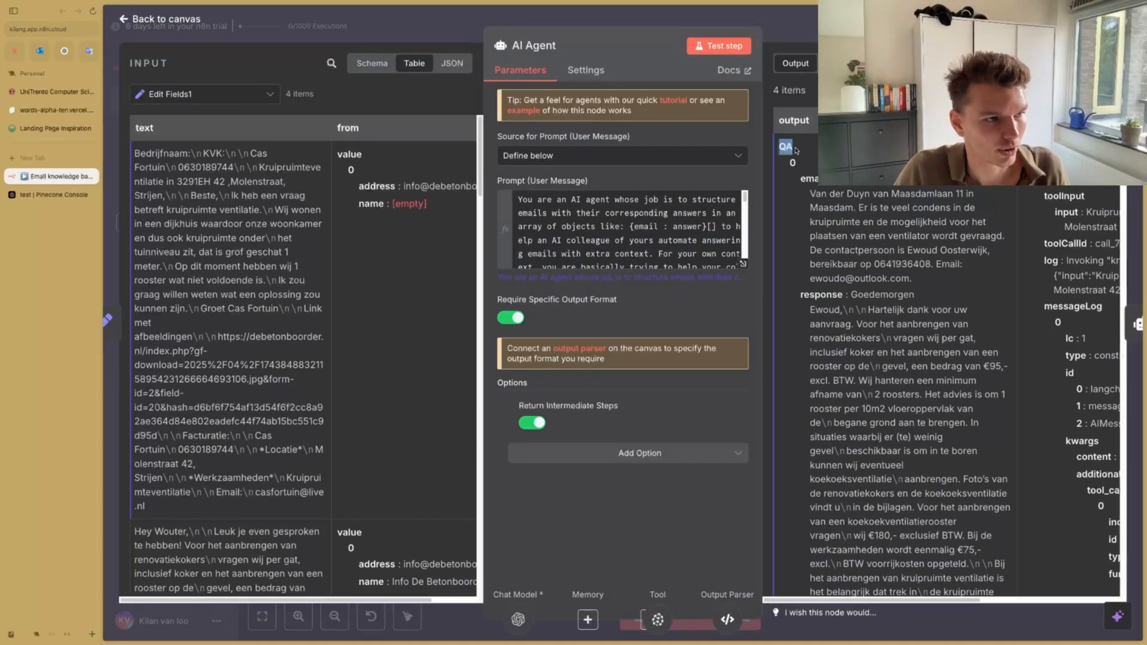
click(796, 151)
scroll(795, 162, down, 2)
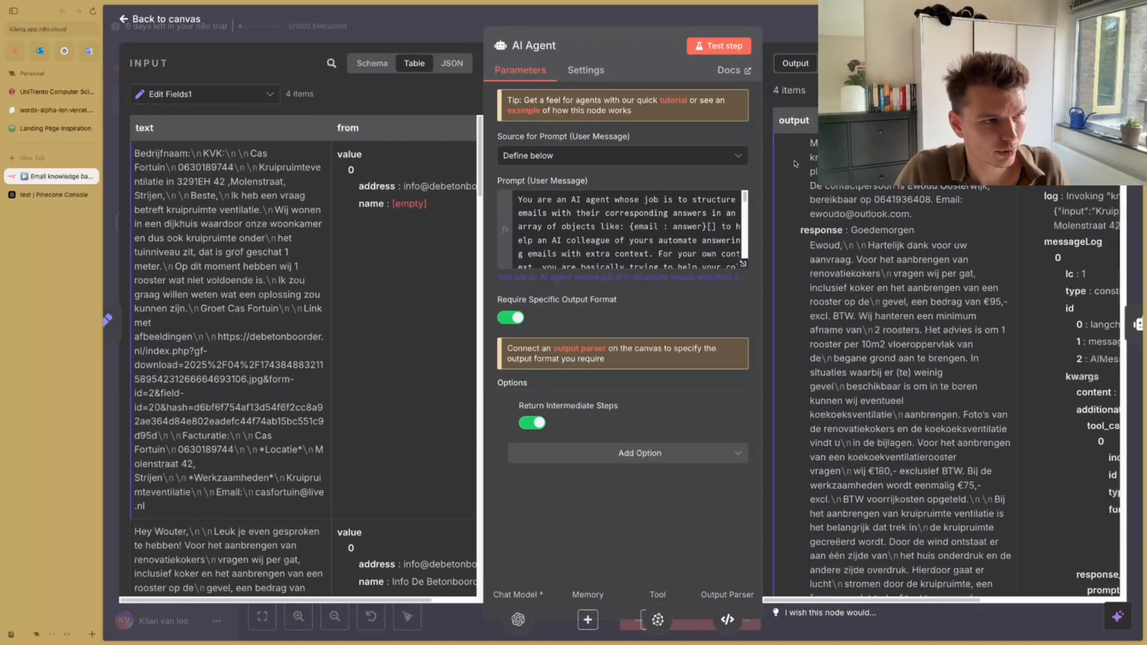
scroll(795, 162, up, 2)
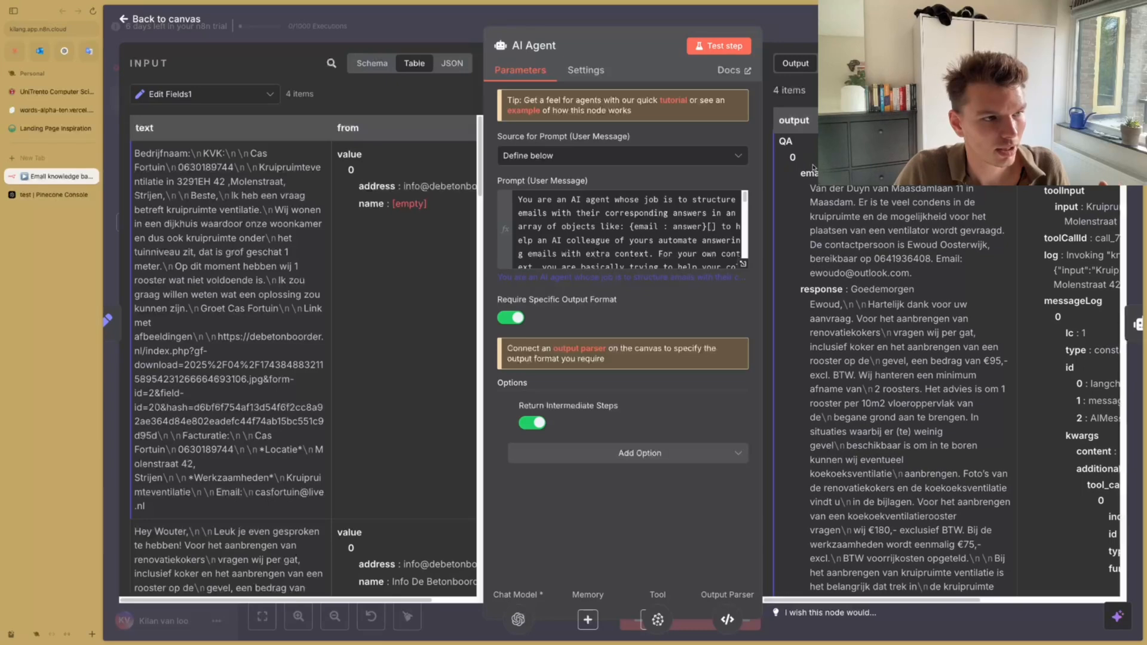
drag(802, 176, 954, 280)
click(952, 281)
Step: Read on through the first item's response and its original-text field in AI Agent's output
scroll(858, 302, down, 9)
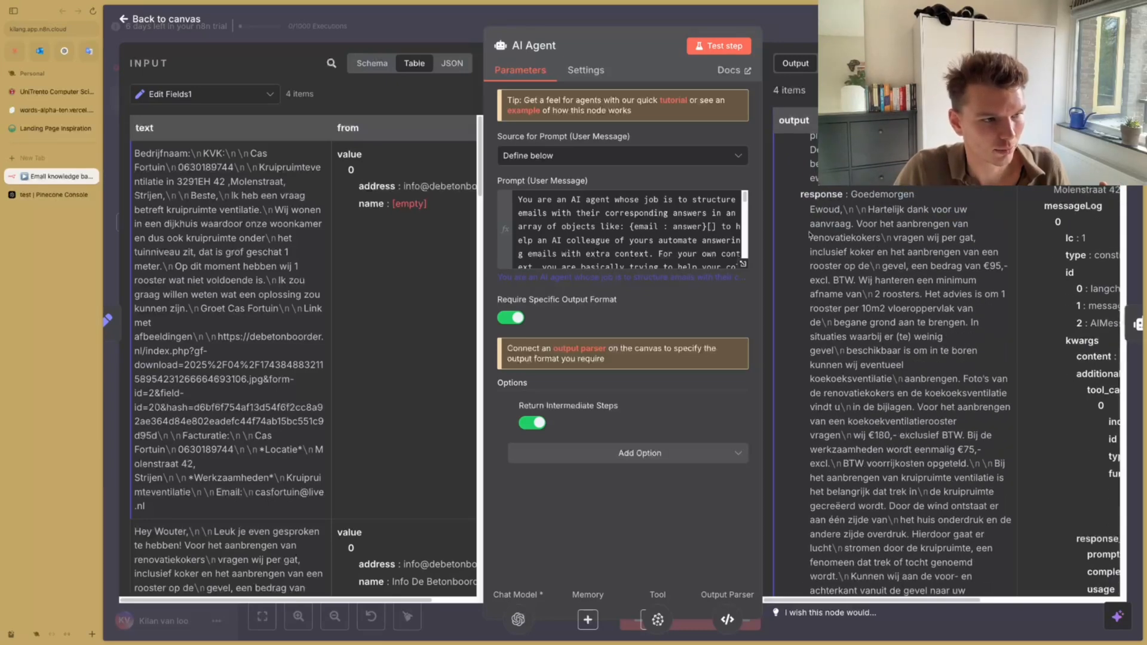
scroll(856, 304, down, 10)
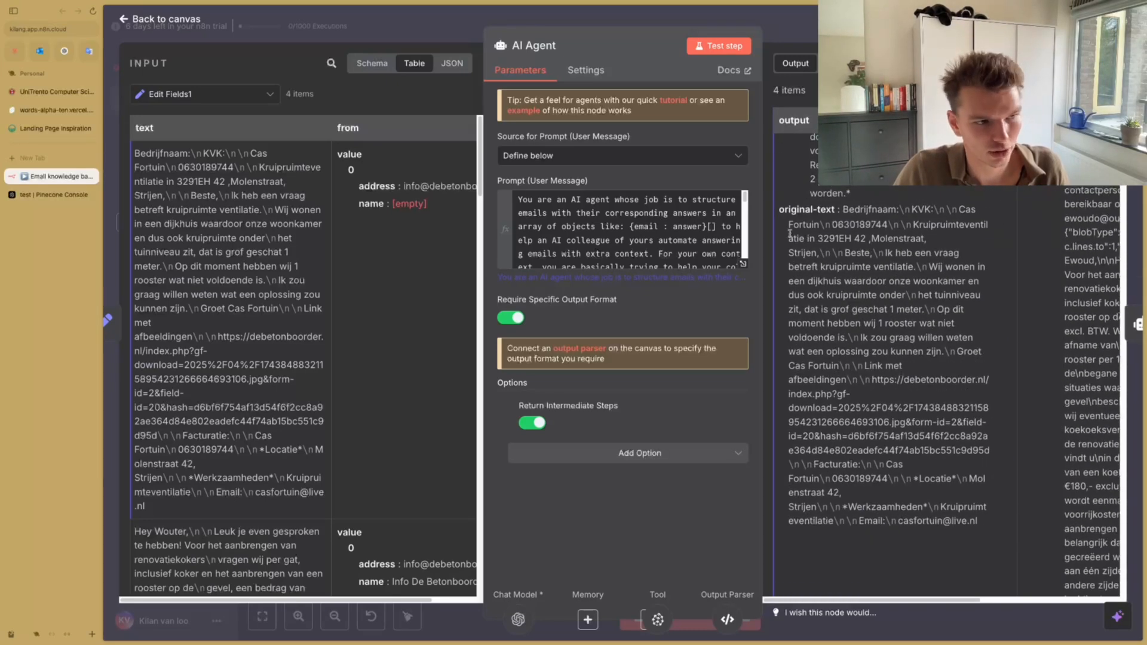
drag(779, 206, 953, 472)
click(953, 472)
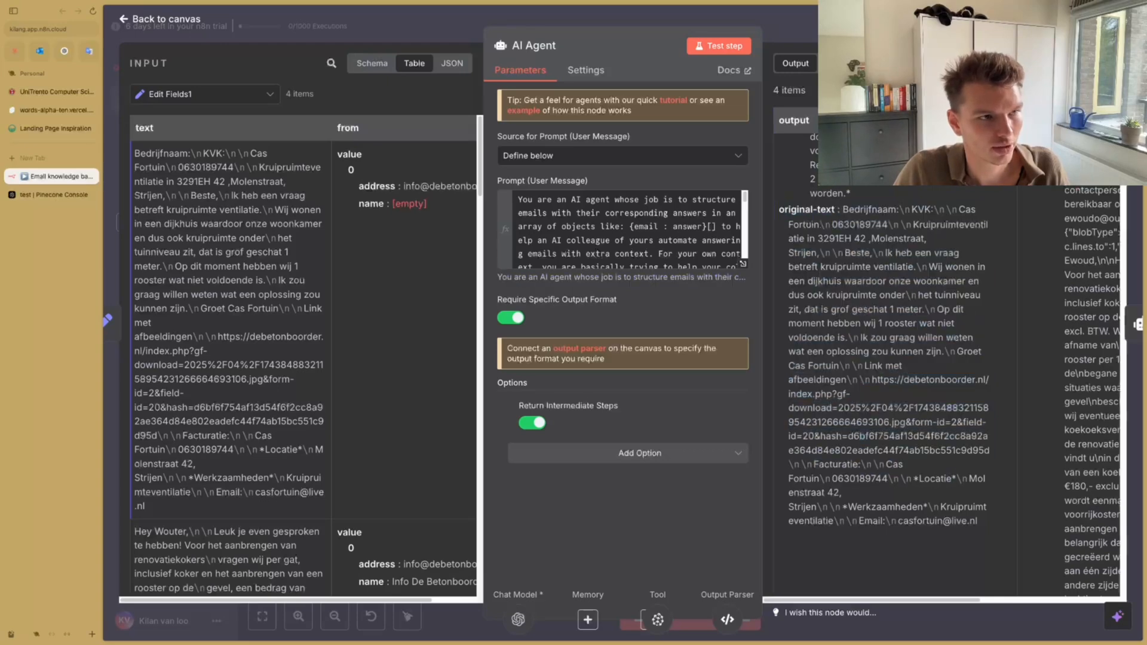
Step: Leave the AI Agent node and check AI Agent1's incoming QA data and parameters, then return to the canvas
key(Escape)
double_click(932, 262)
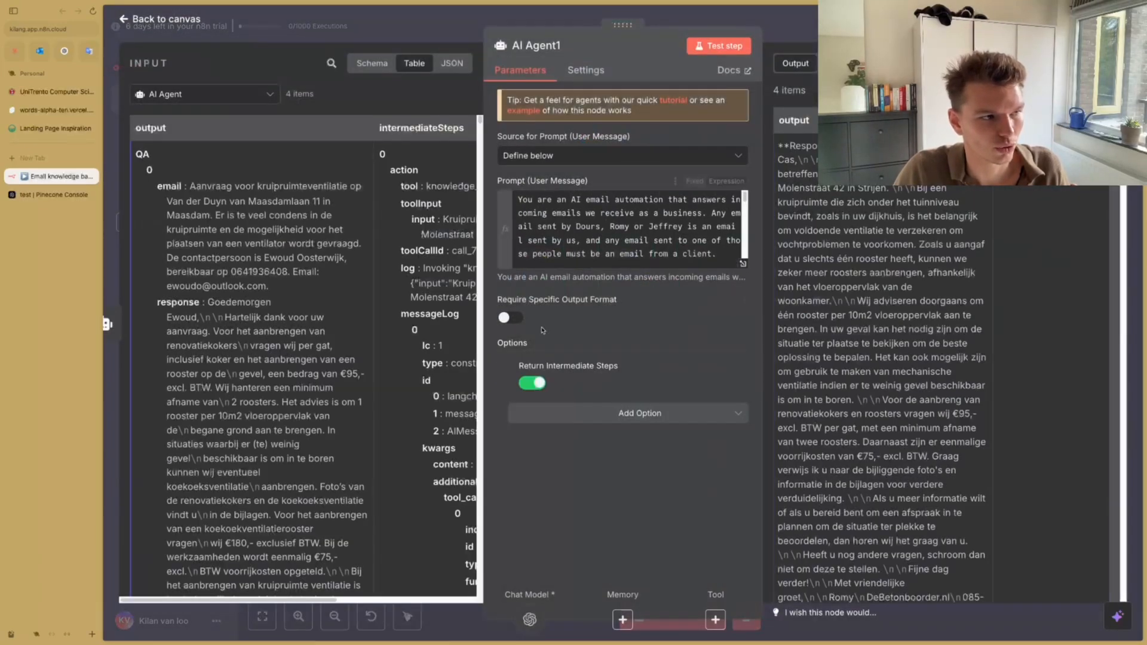
key(Escape)
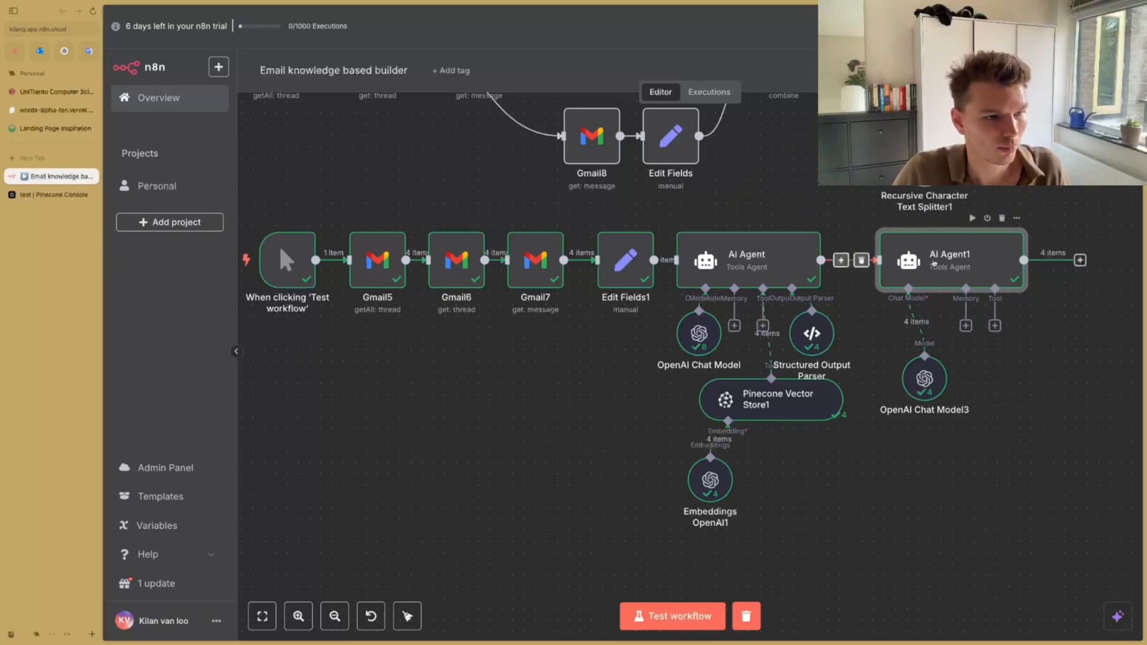
Step: Reopen the AI Agent node, find the second item's original-text field in its output, and close the node
click(783, 266)
double_click(783, 266)
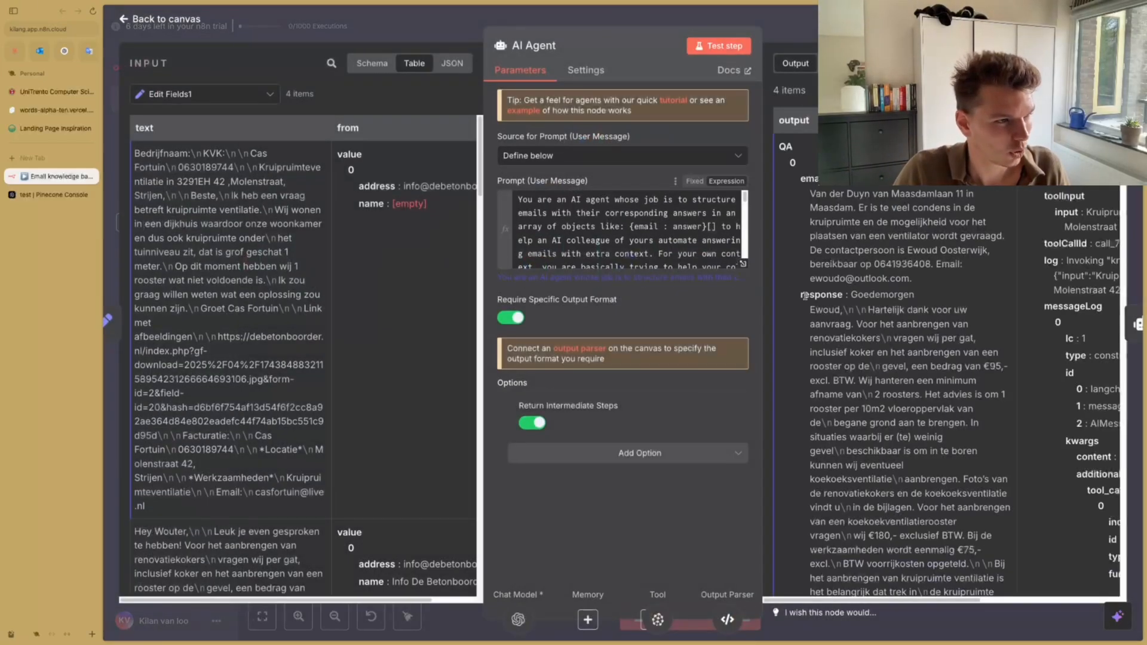
scroll(856, 340, down, 10)
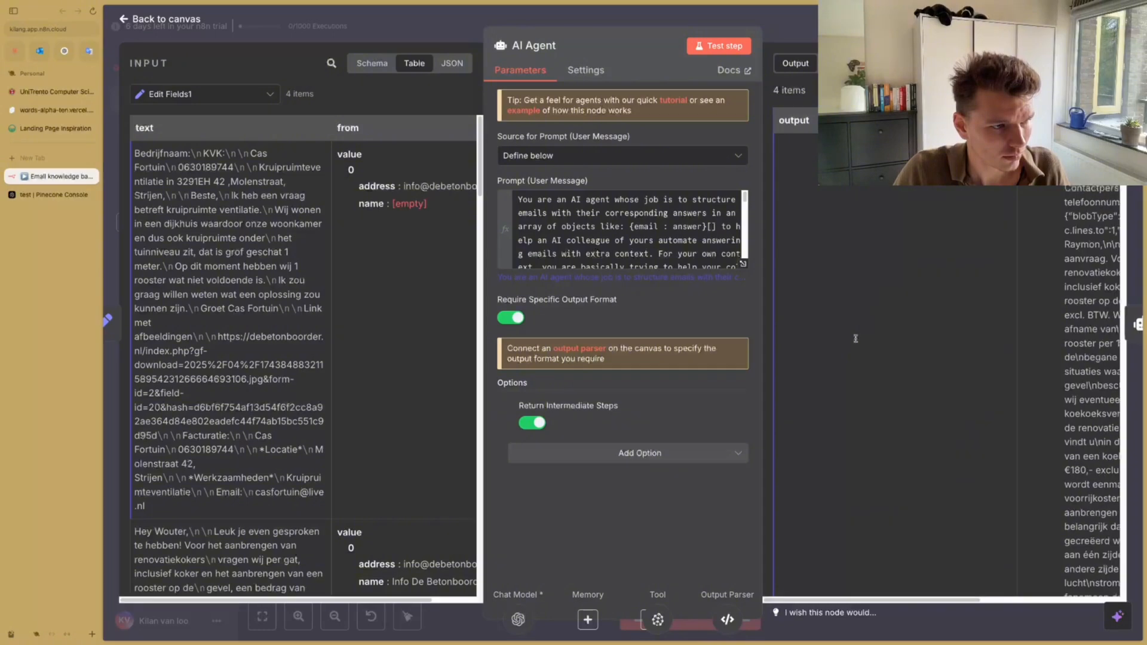
scroll(856, 341, up, 8)
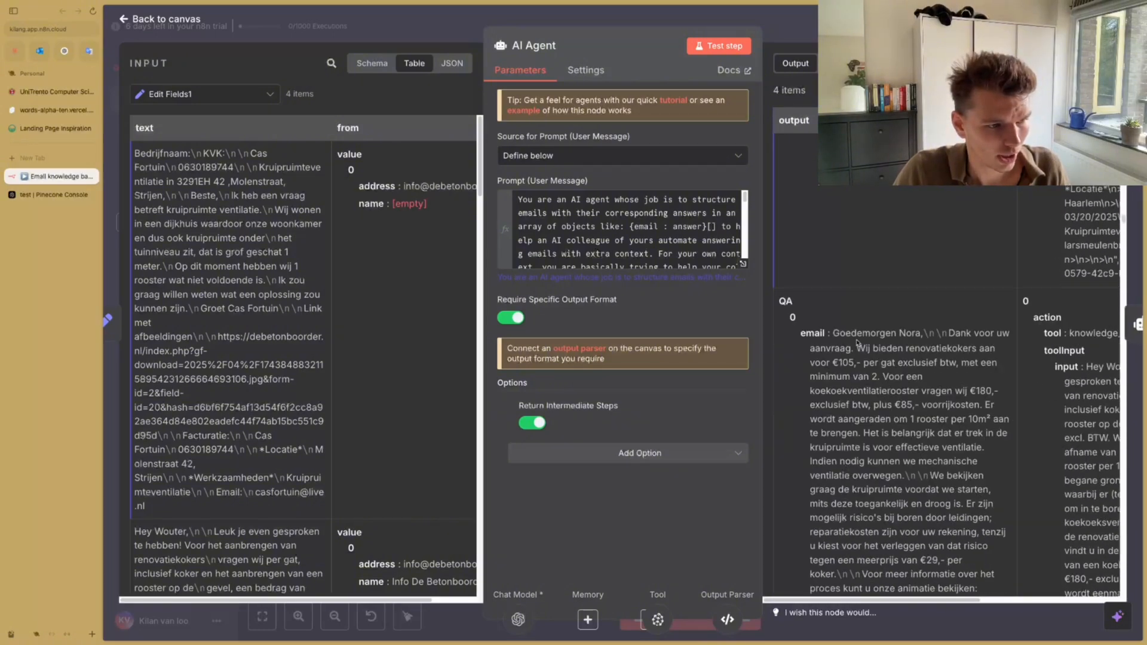
scroll(856, 342, down, 2)
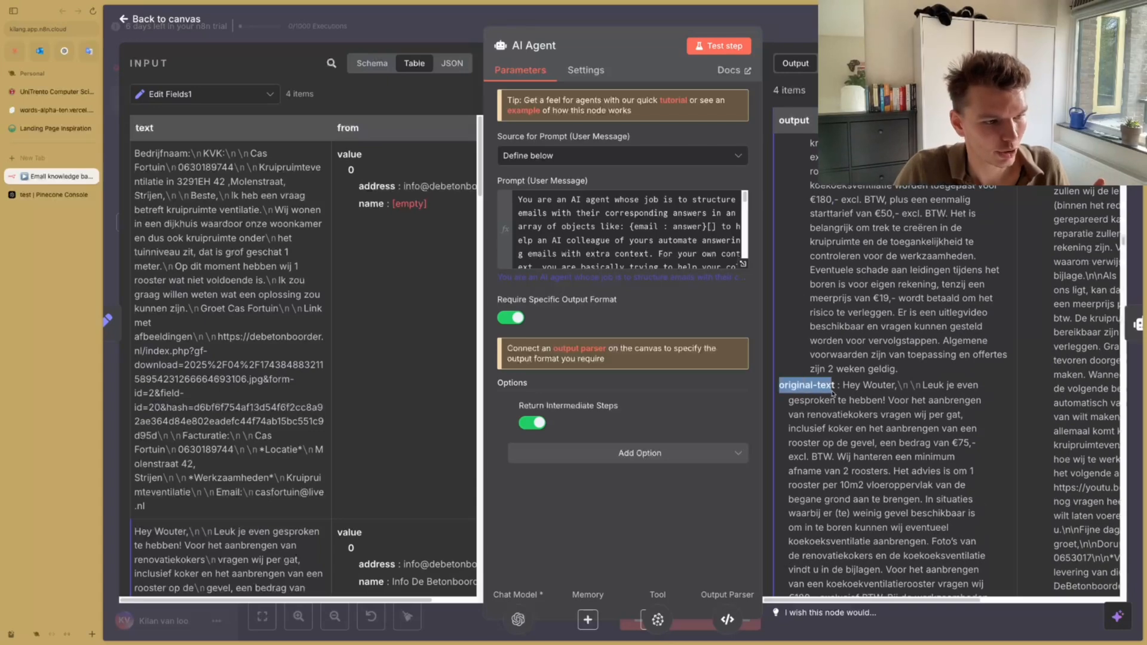
click(794, 36)
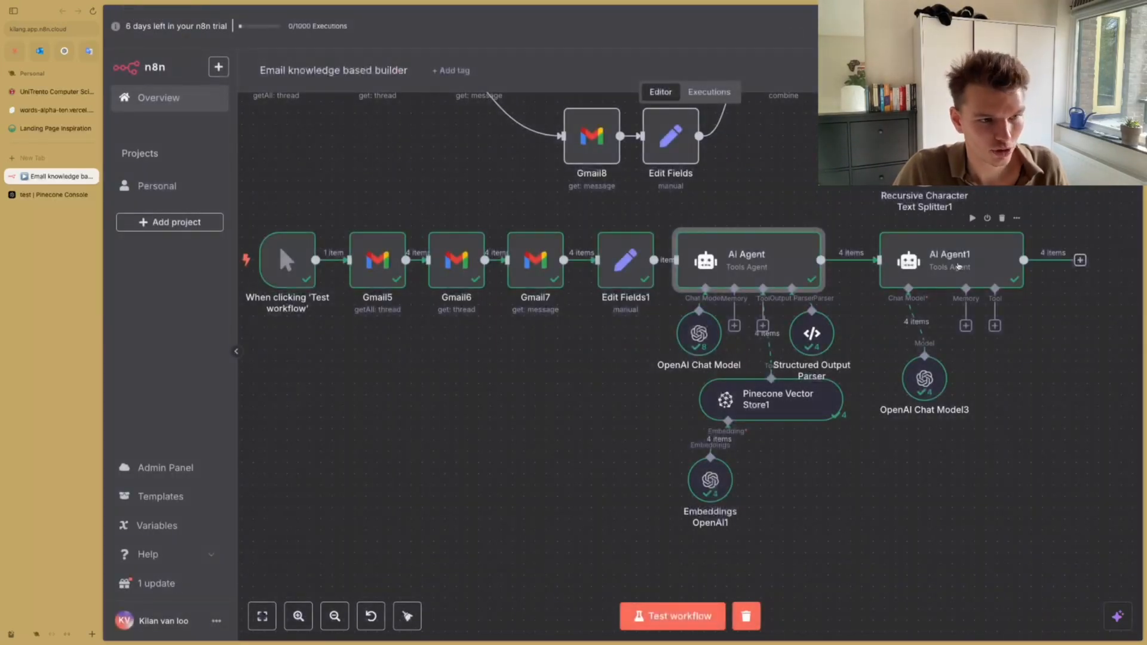
Step: Review how AI Agent1 receives the QA pairs as input and generates responses, then return to the lower workflow
double_click(943, 263)
scroll(686, 247, down, 5)
scroll(686, 248, up, 5)
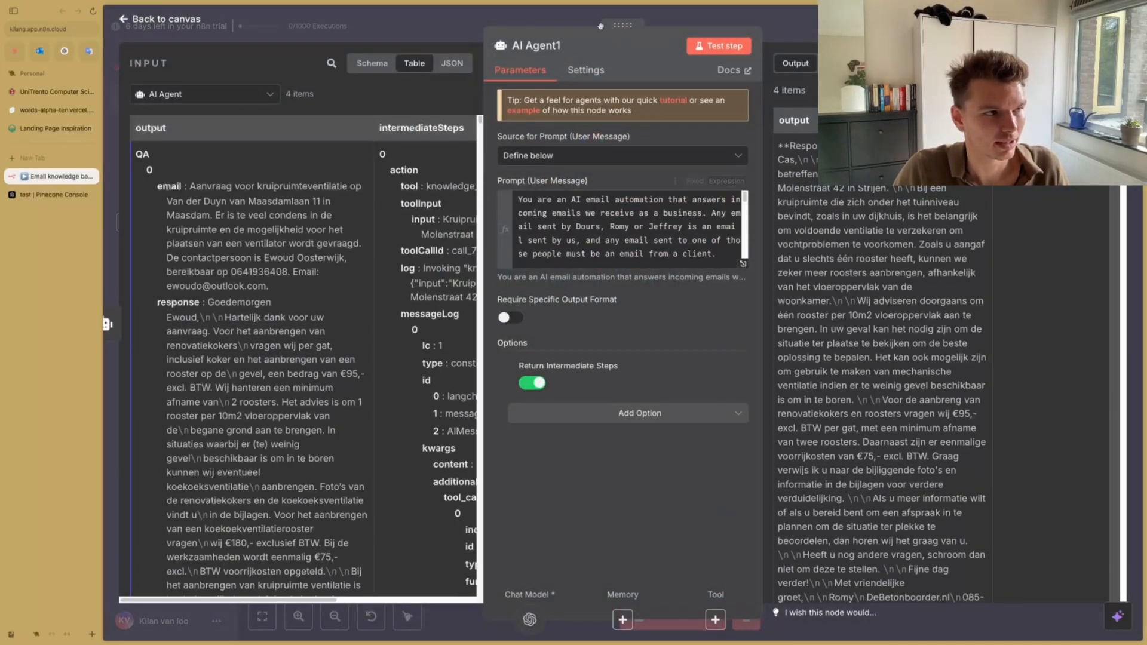
key(Escape)
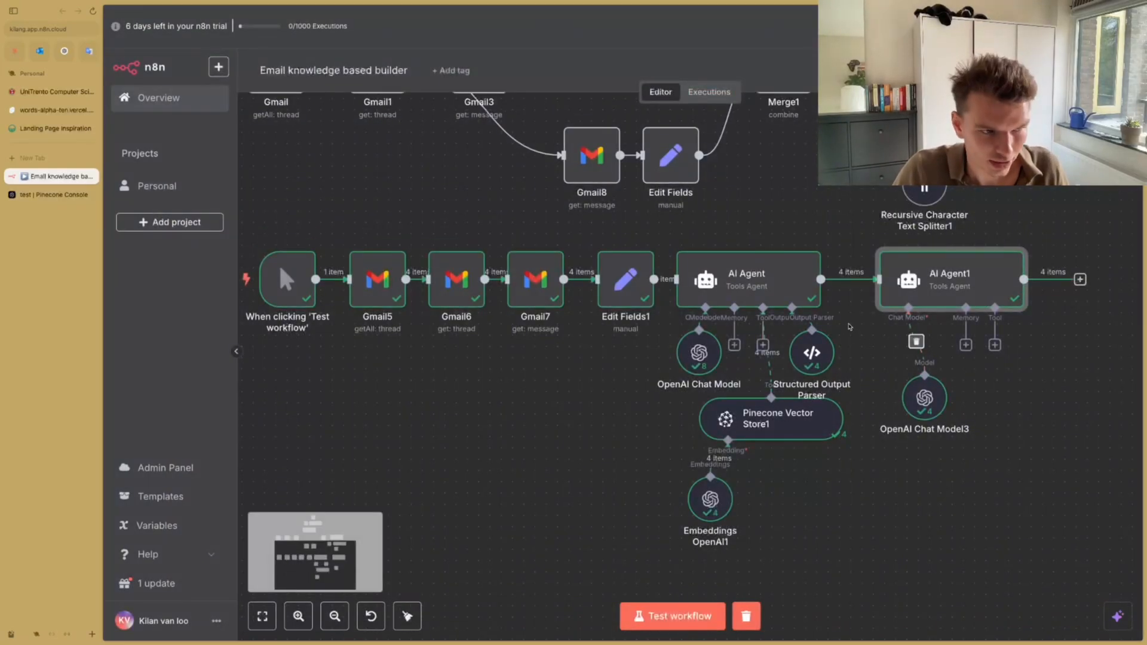
scroll(851, 414, down, 1)
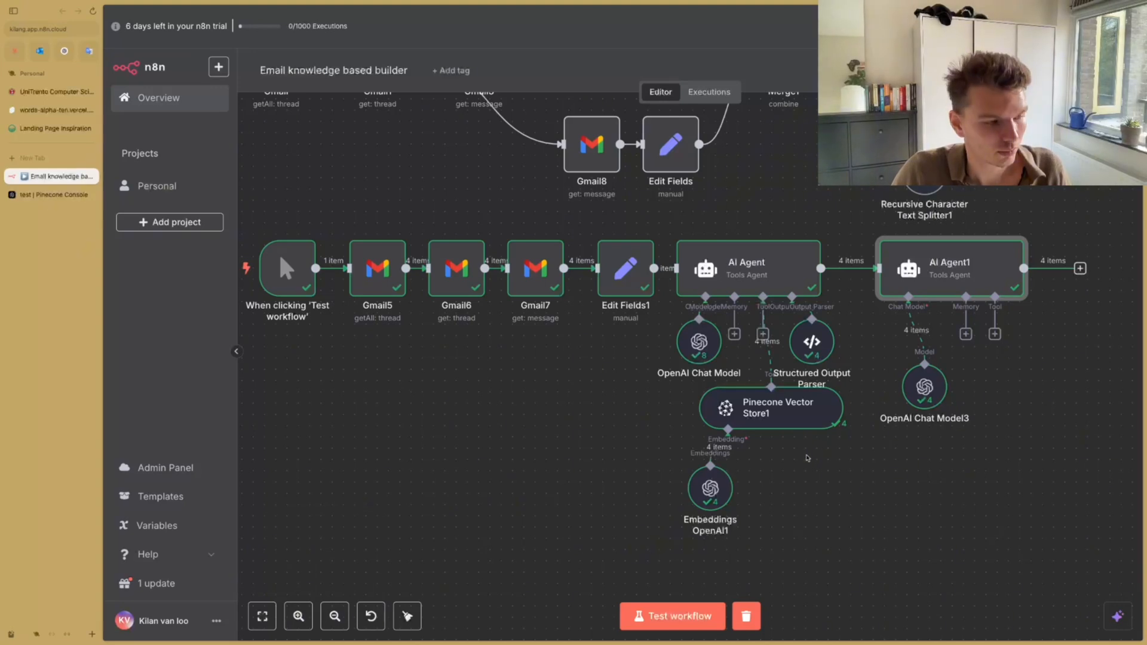
scroll(812, 456, down, 1)
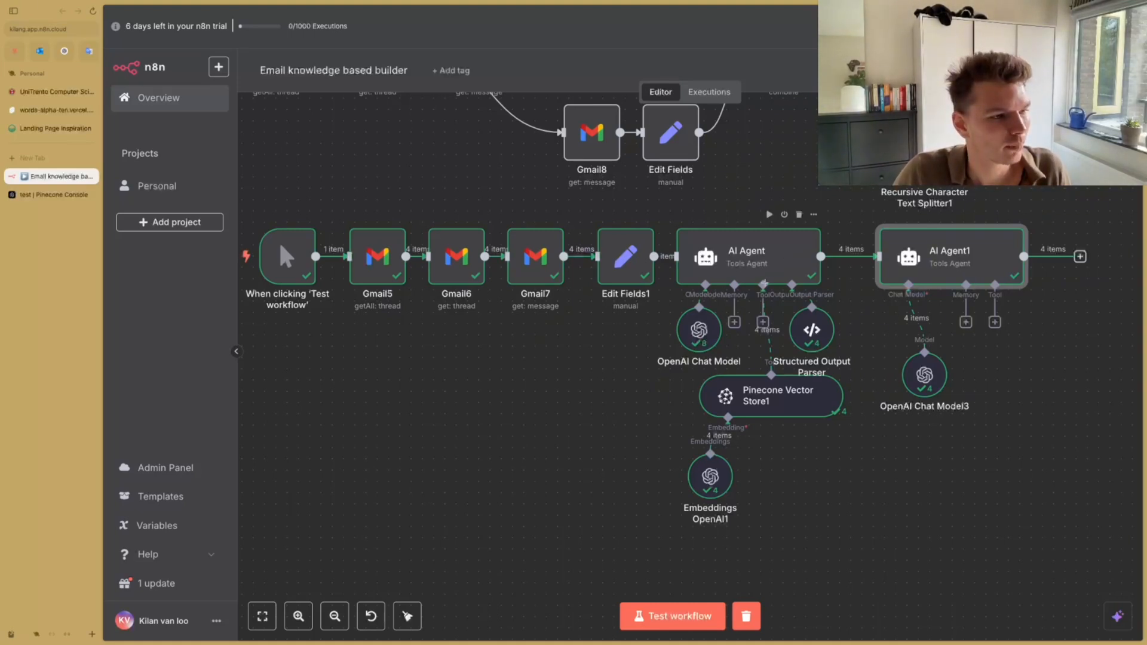
Step: Expand AI Agent's prompt in the expression editor and review its Step 1 and "Useful information" instructions
double_click(772, 266)
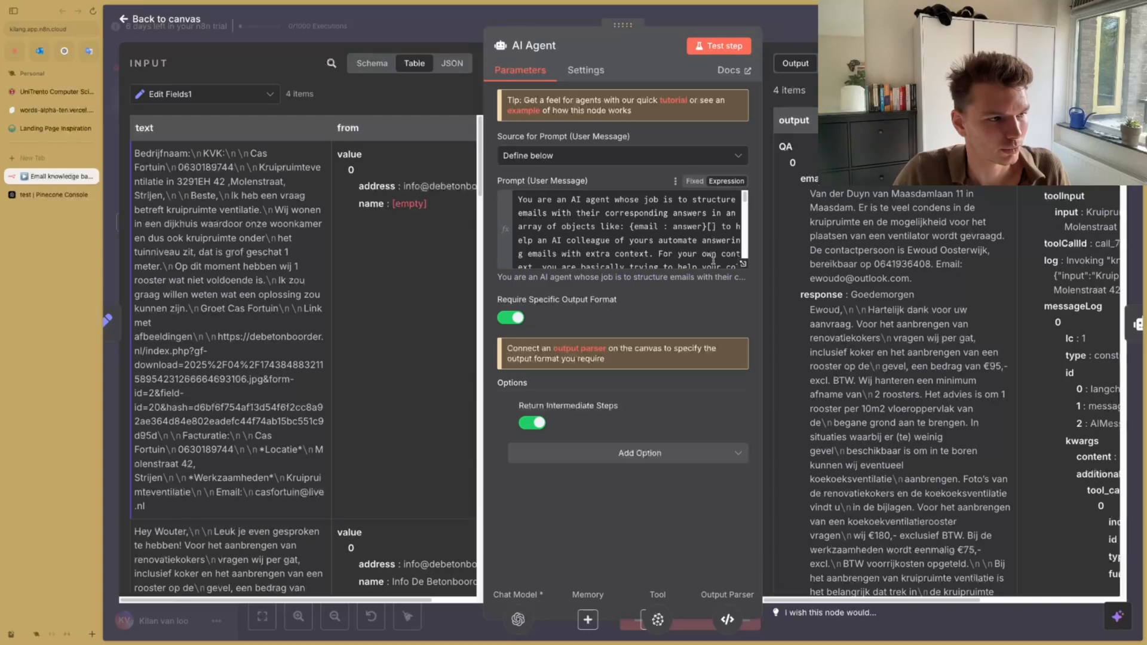
click(742, 263)
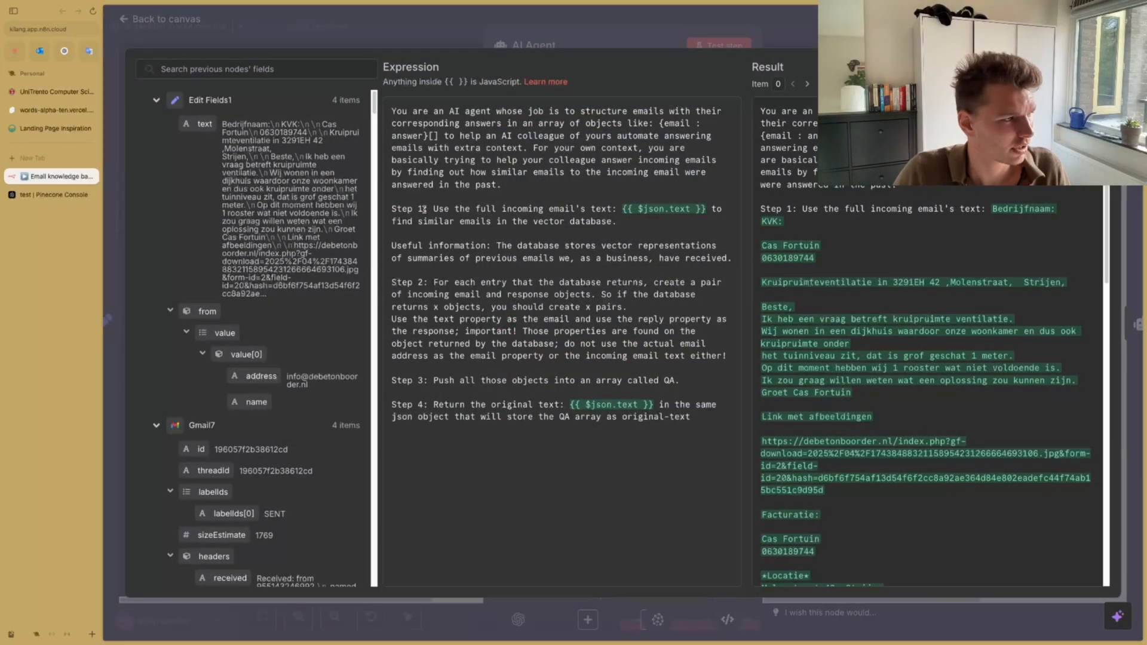
drag(388, 209, 640, 227)
click(569, 257)
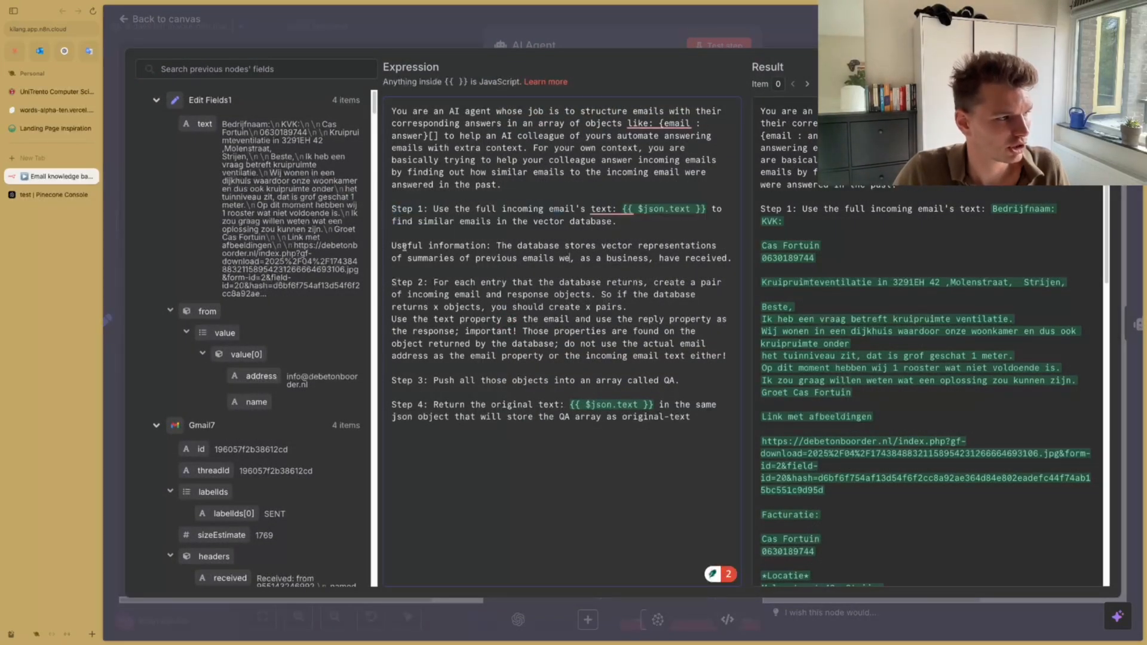
drag(389, 245, 683, 282)
click(683, 282)
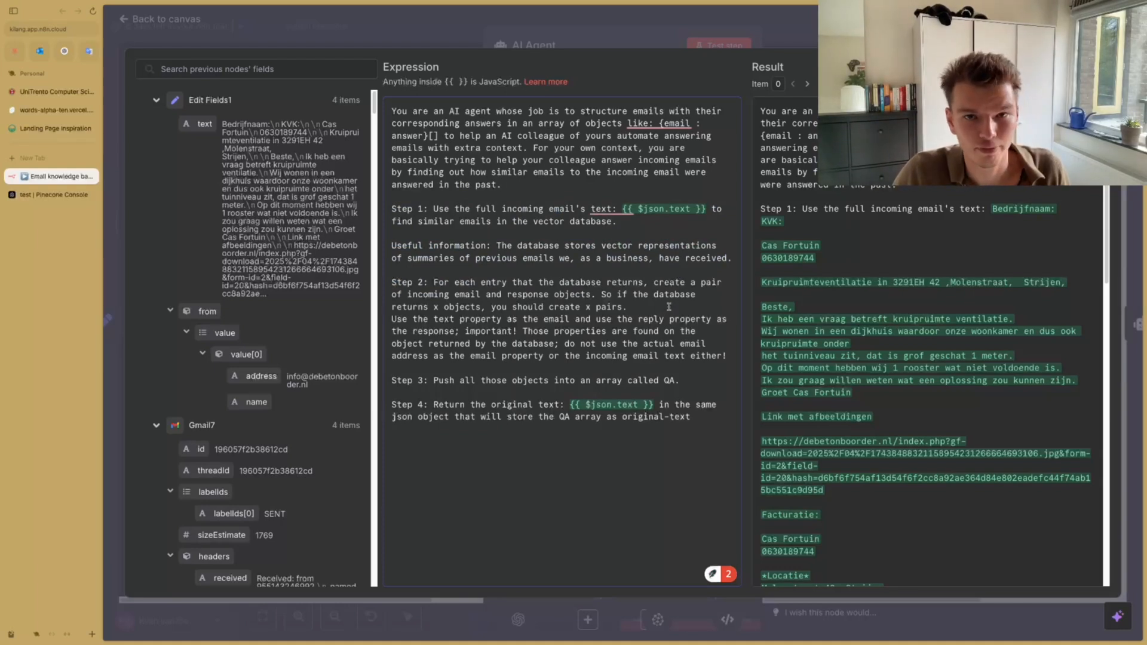
Step: Review the "important!" note in the prompt's Step 2, then close the expression editor and the AI Agent node
drag(465, 331, 517, 332)
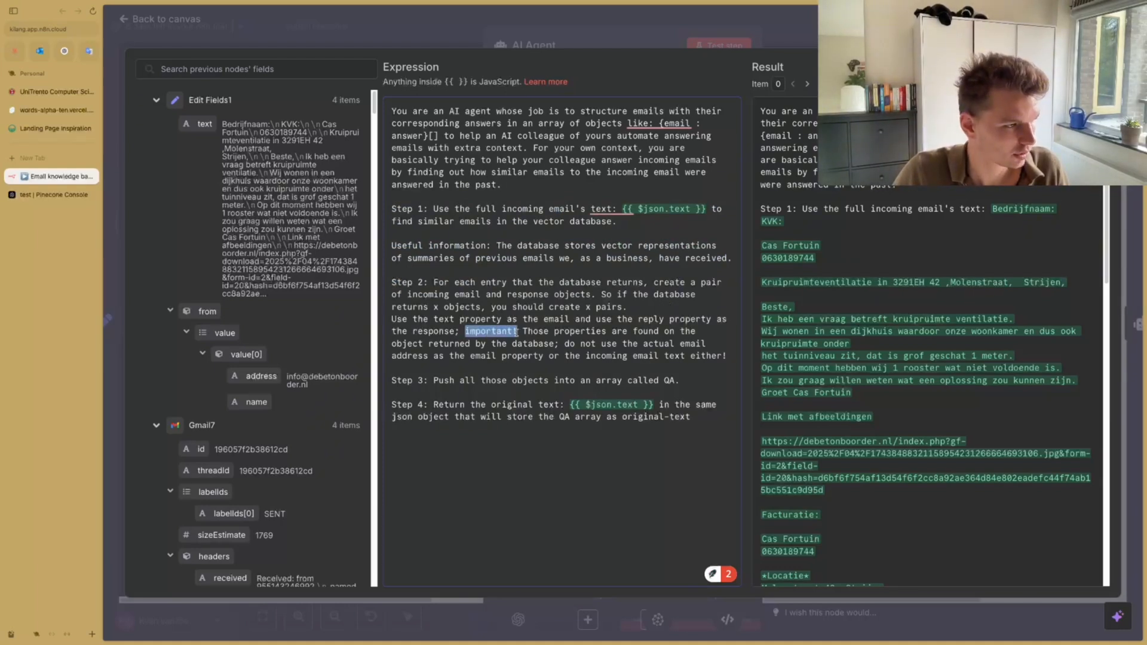
click(517, 332)
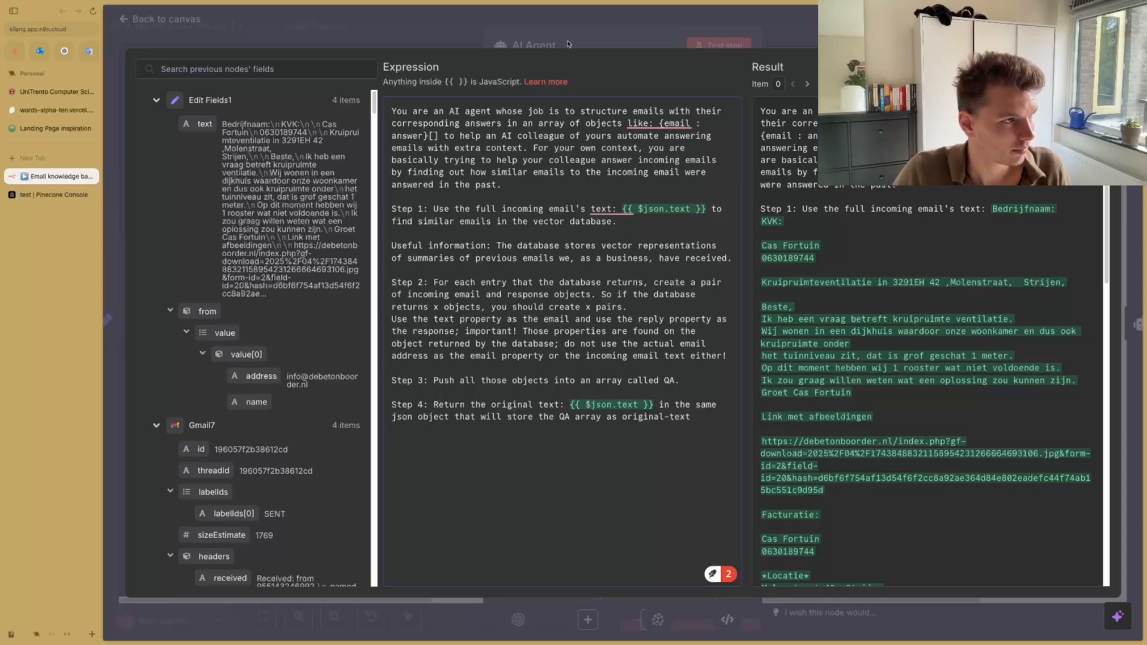
key(Escape)
key(Escape)
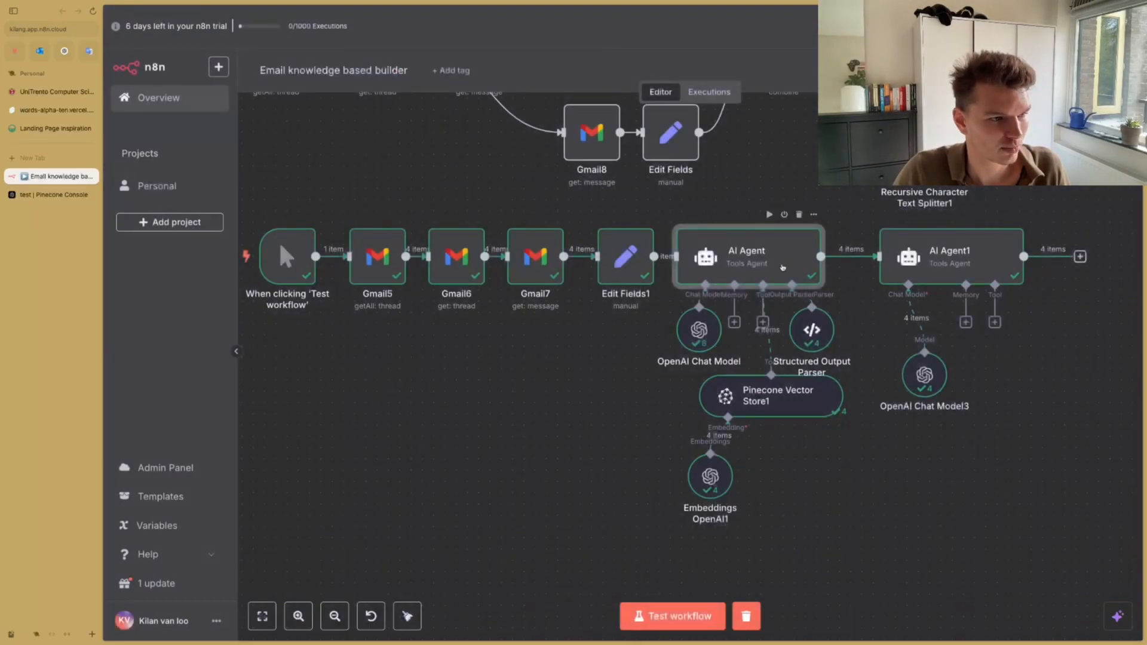
Step: Expand AI Agent1's prompt, review the five email and response examples and the original-text expression, then return to the canvas
double_click(966, 272)
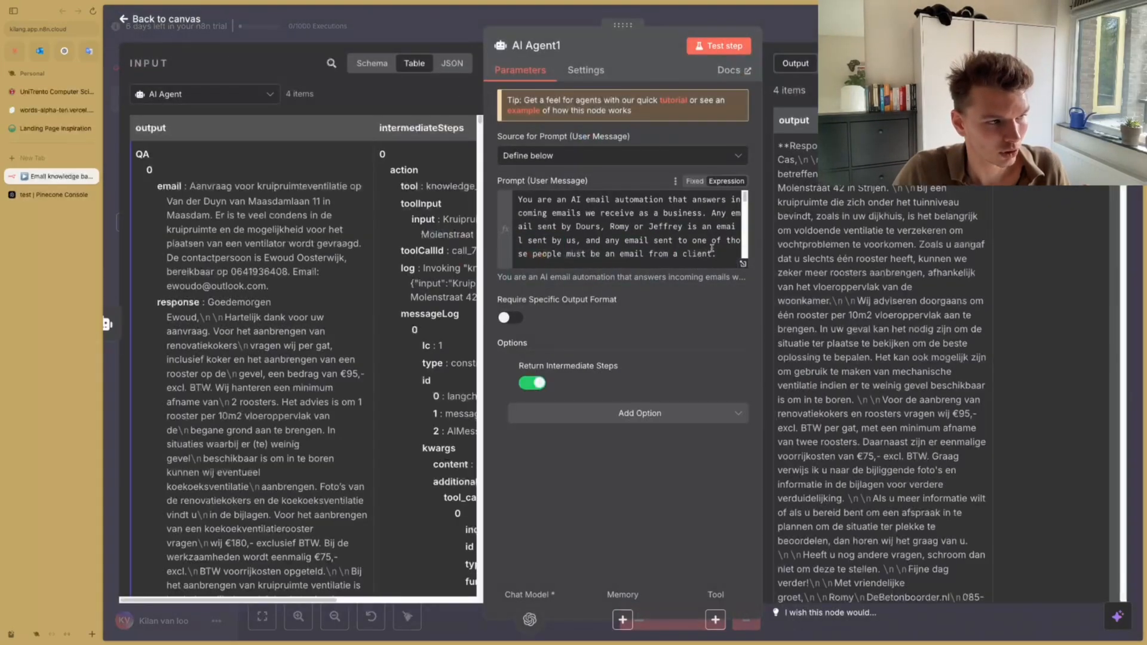
click(743, 262)
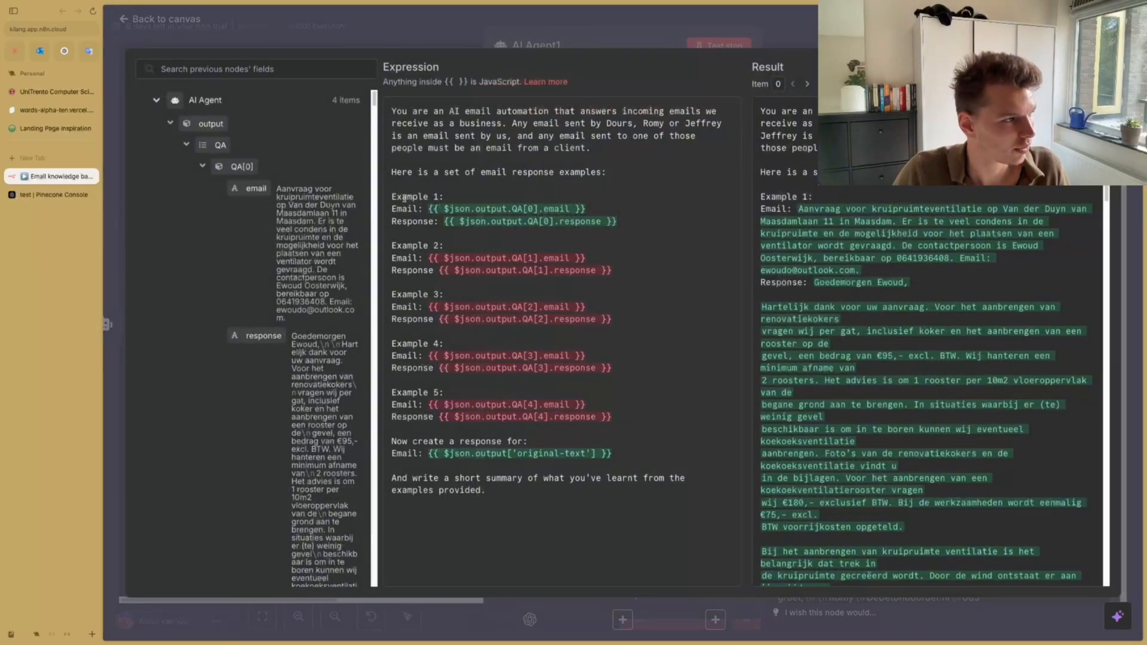
drag(392, 197, 653, 456)
click(651, 453)
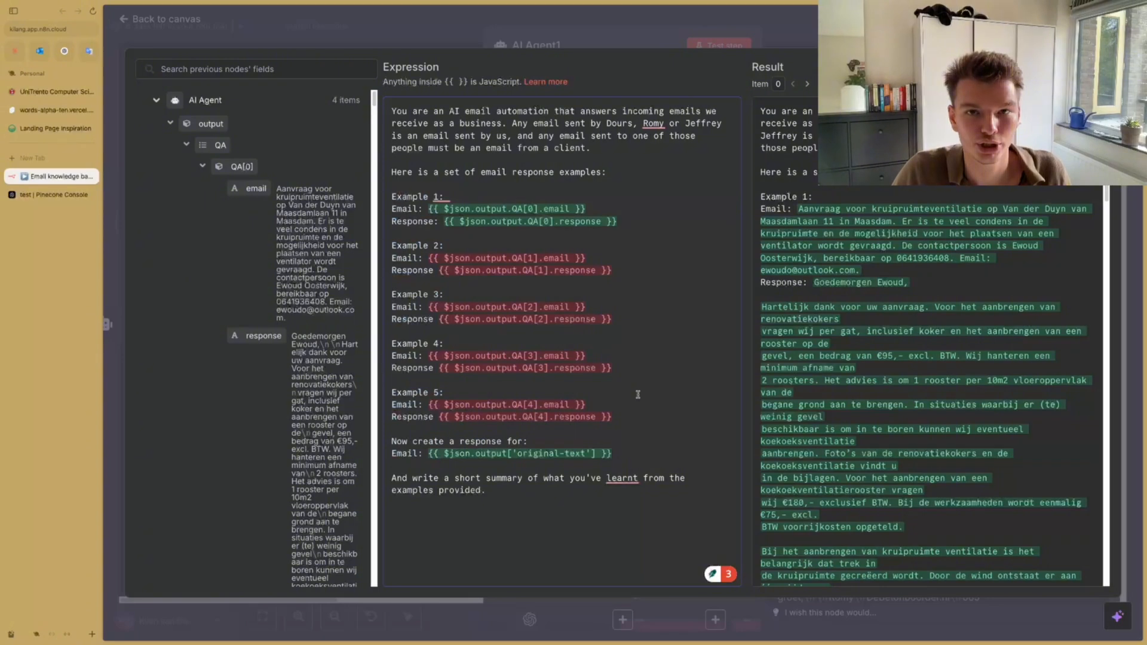
click(474, 43)
click(475, 43)
Step: Examine the upper knowledge base workflow from the Gmail nodes through Summarization Chain1 and Merge1 to Pinecone Vector Store2
scroll(657, 306, up, 4)
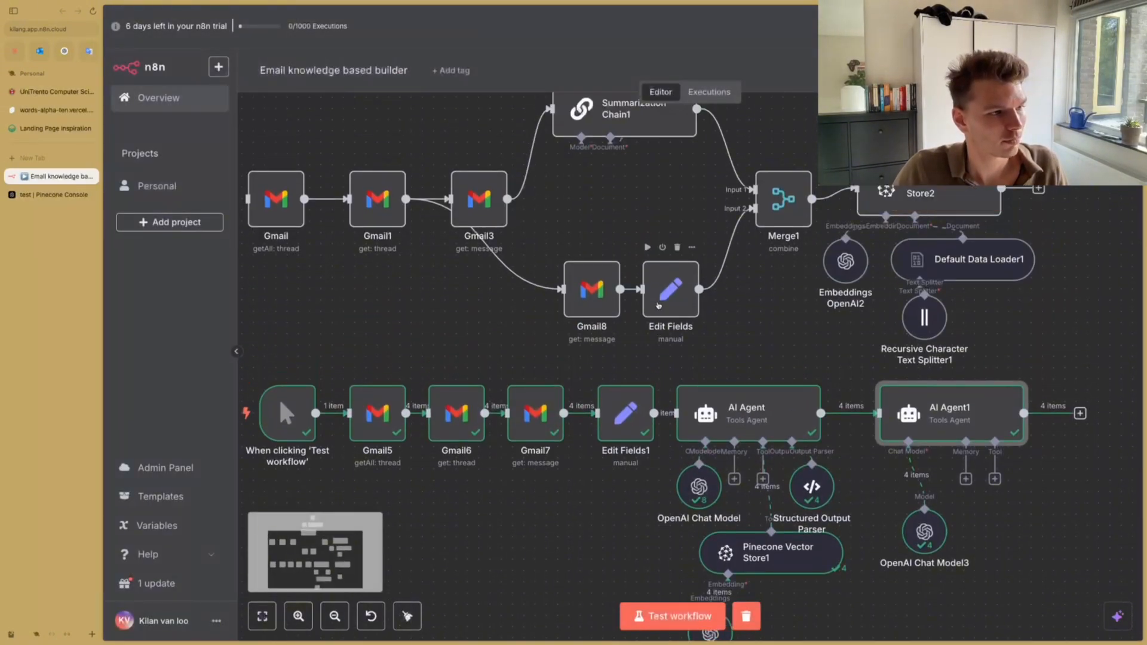
scroll(658, 306, up, 1)
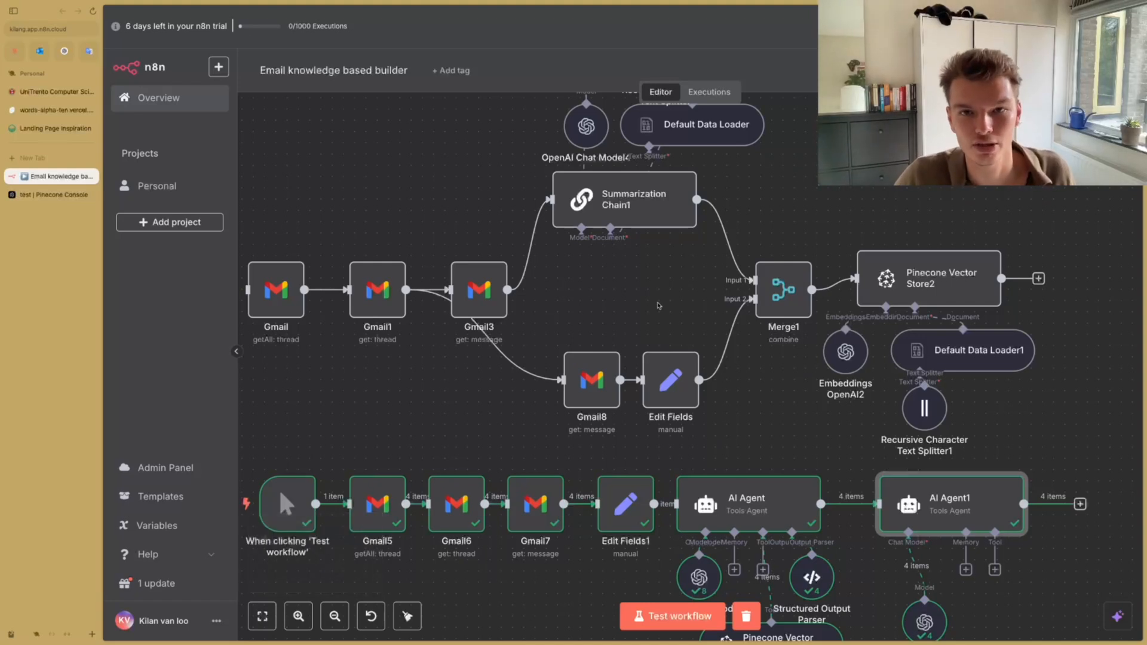
scroll(658, 306, up, 2)
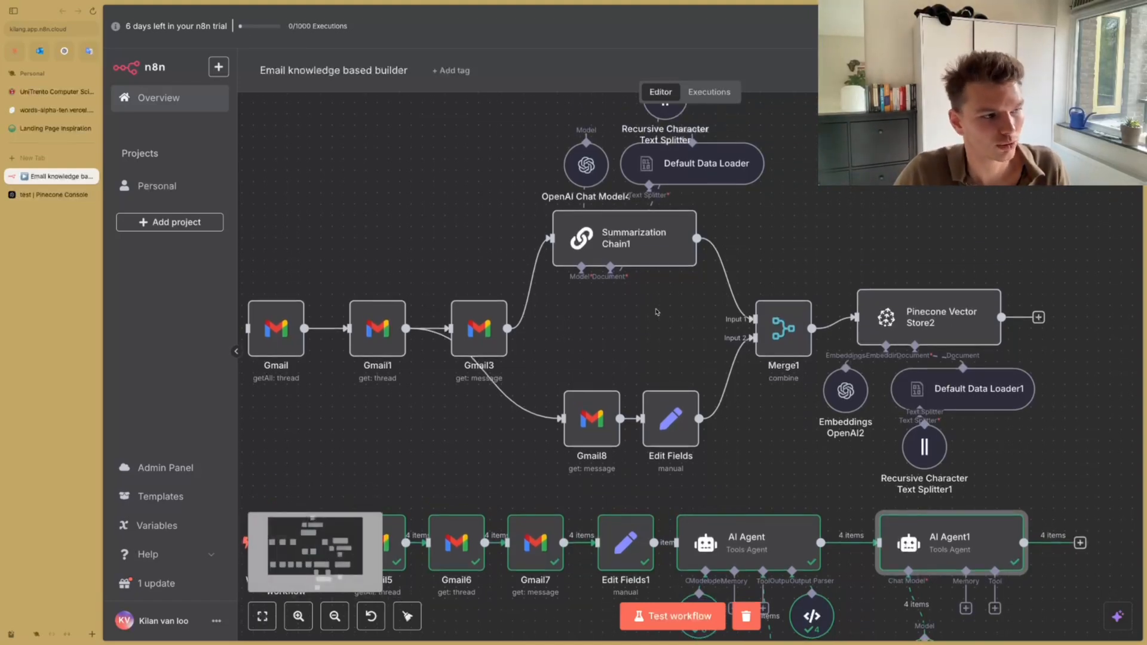
scroll(655, 310, down, 1)
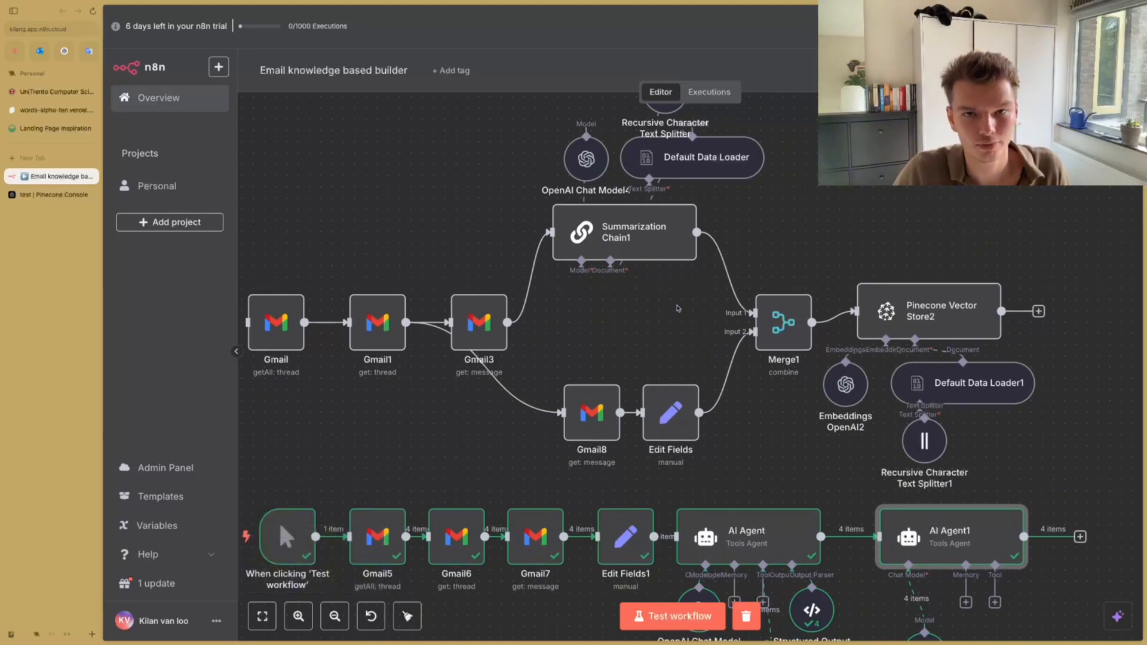
scroll(678, 308, down, 5)
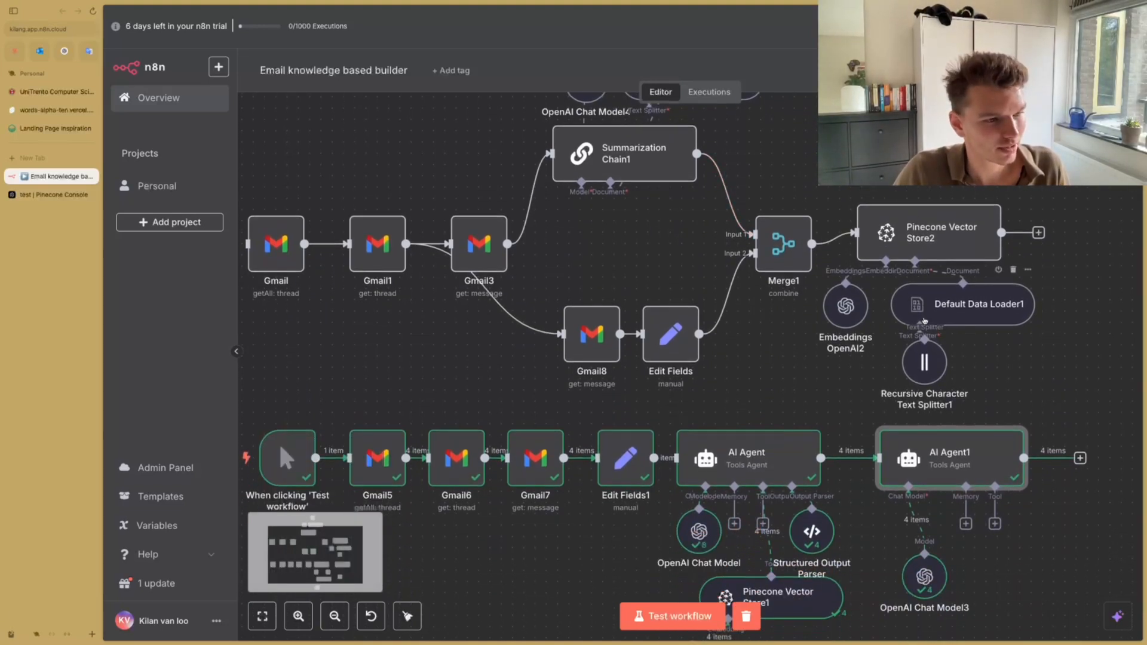
Step: Examine the lower email-answering workflow from the test trigger through AI Agent and AI Agent1, and view it together with the knowledge base workflow
scroll(924, 321, down, 1)
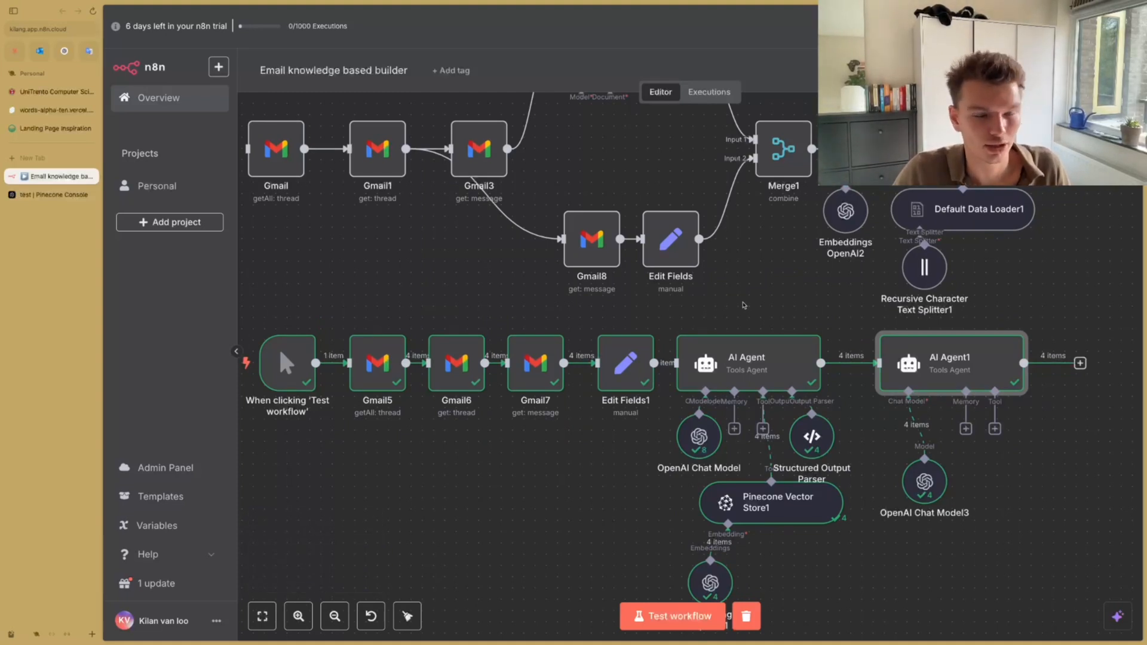
scroll(743, 307, down, 2)
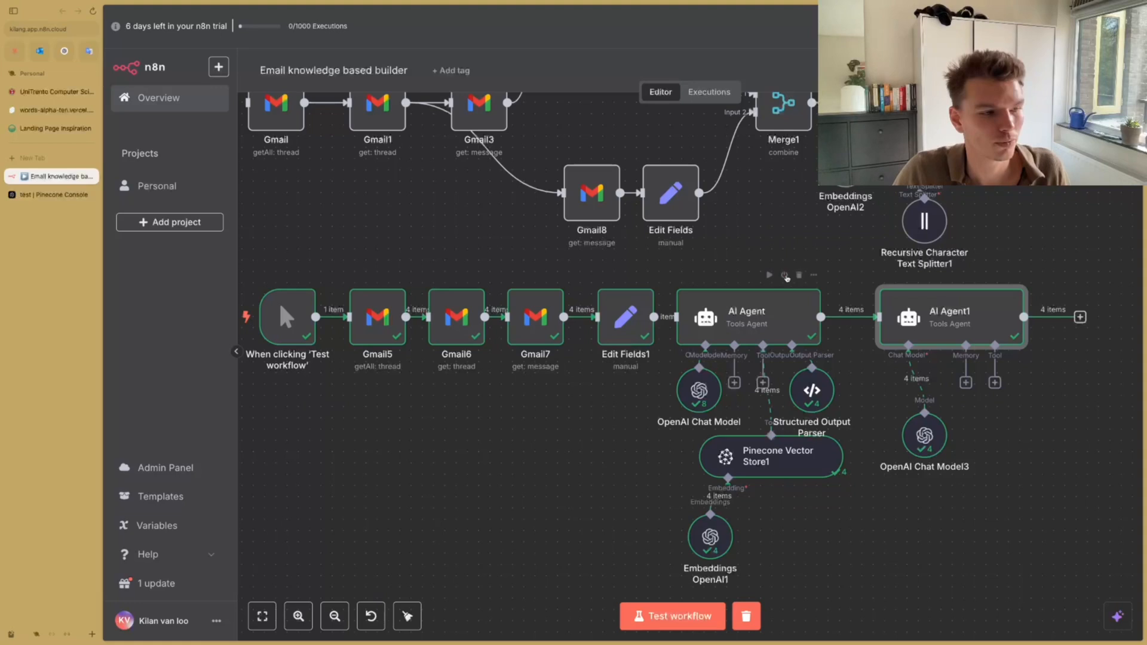
scroll(780, 278, down, 1)
drag(678, 140, 656, 298)
scroll(656, 298, down, 3)
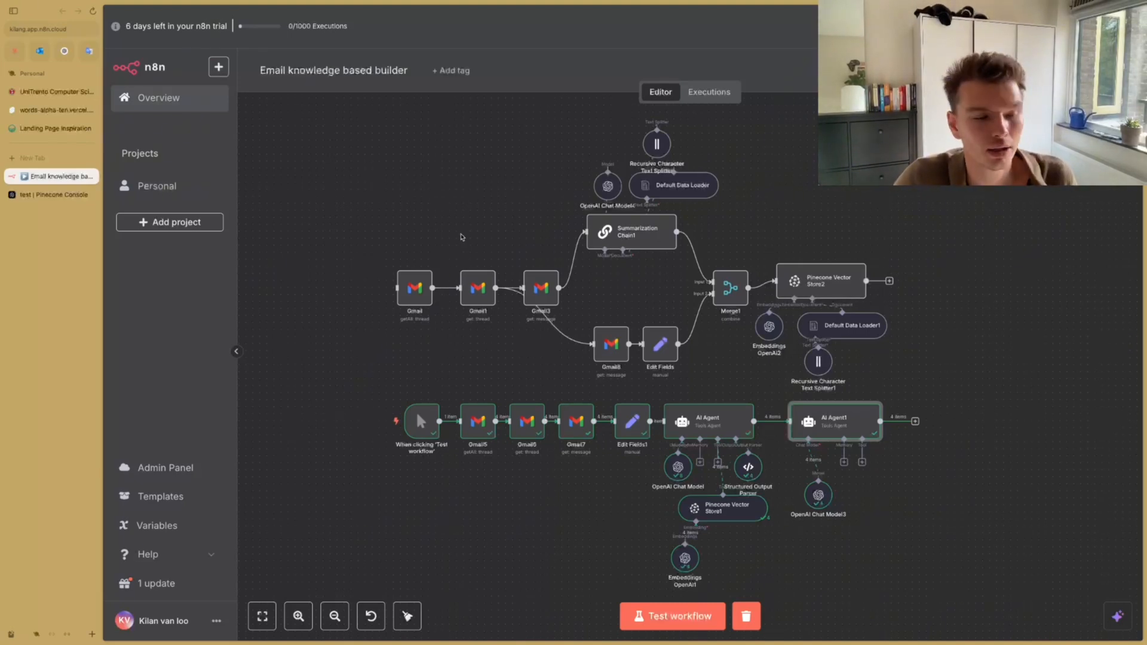
scroll(749, 414, down, 1)
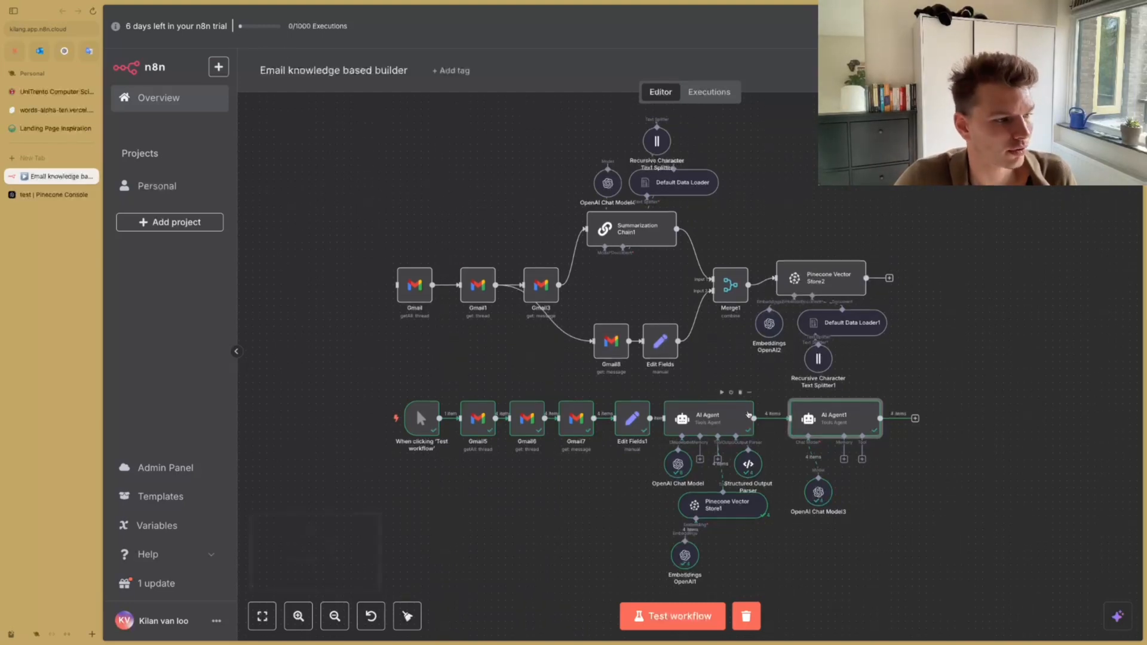
scroll(749, 415, up, 1)
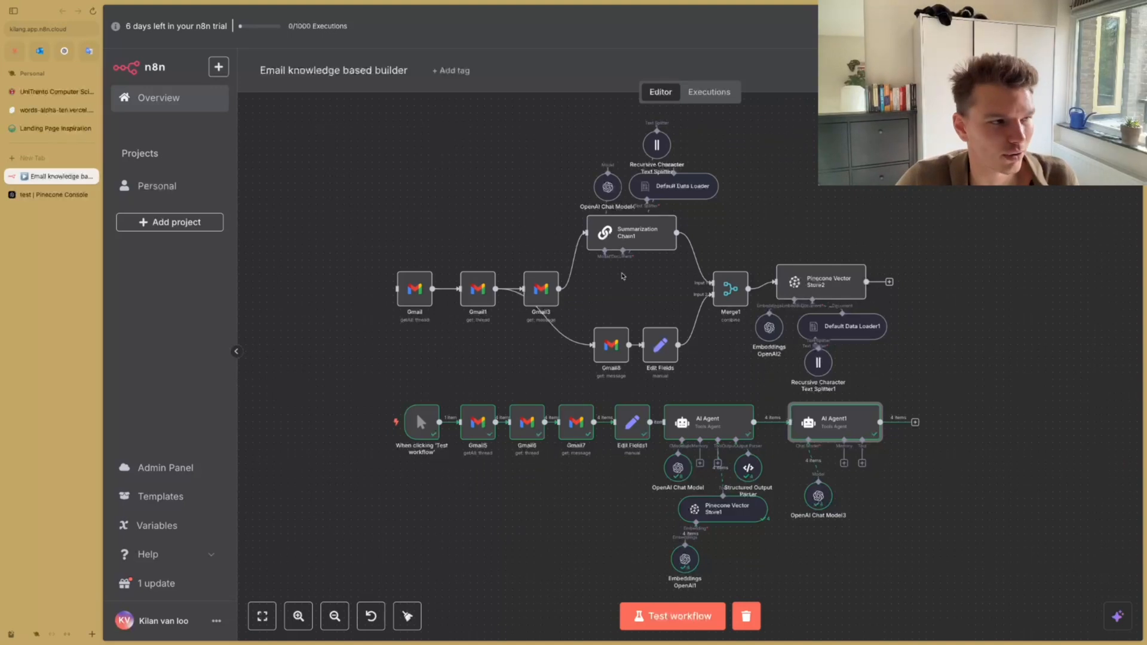
scroll(759, 352, down, 1)
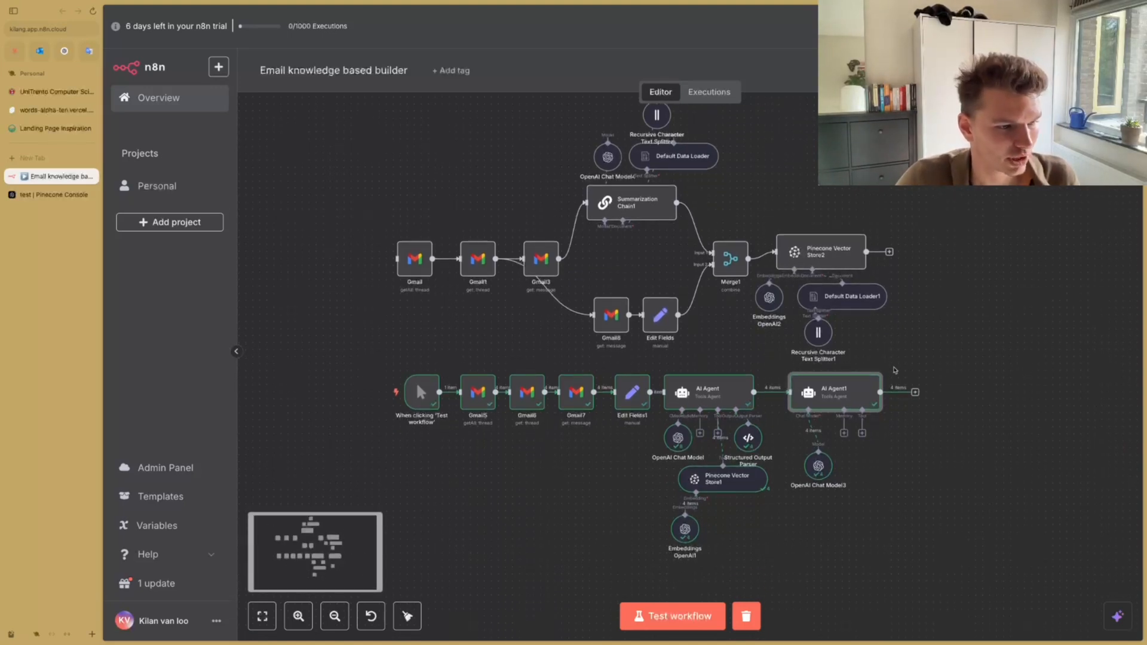